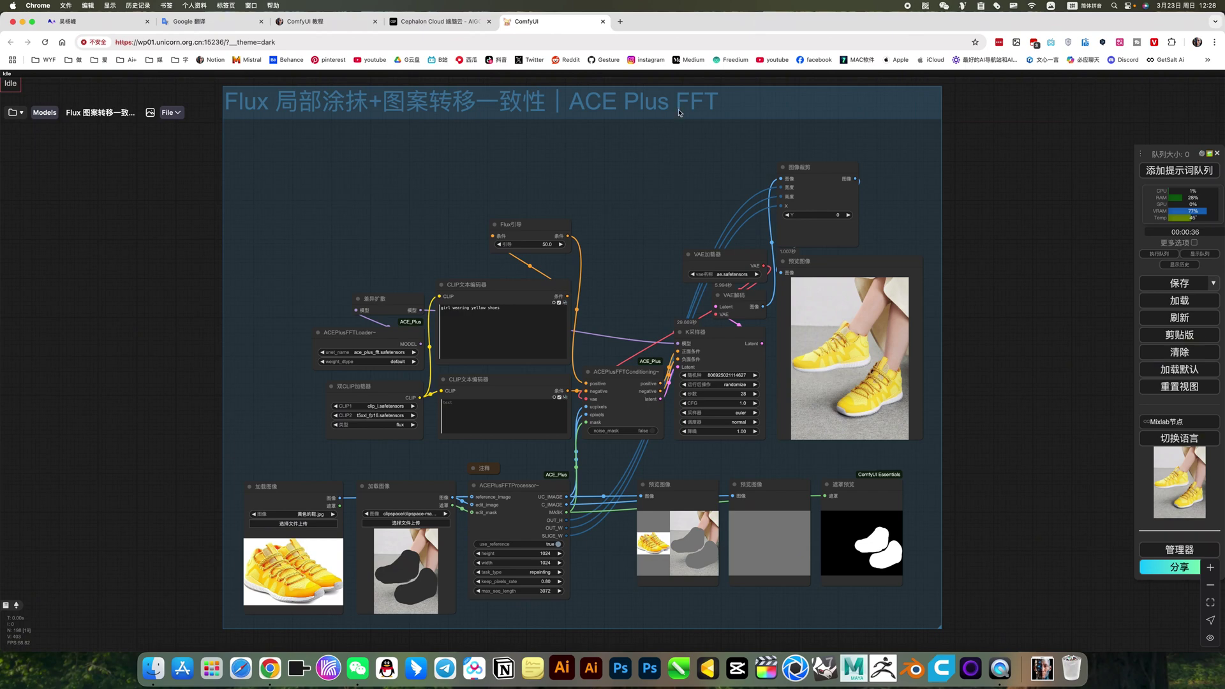
# - Examine the ACE Plus FFT workflow: its model loader, the yellow shoe reference, the masked leg photo and the generated preview image
pyautogui.scroll(5, 399, 338)
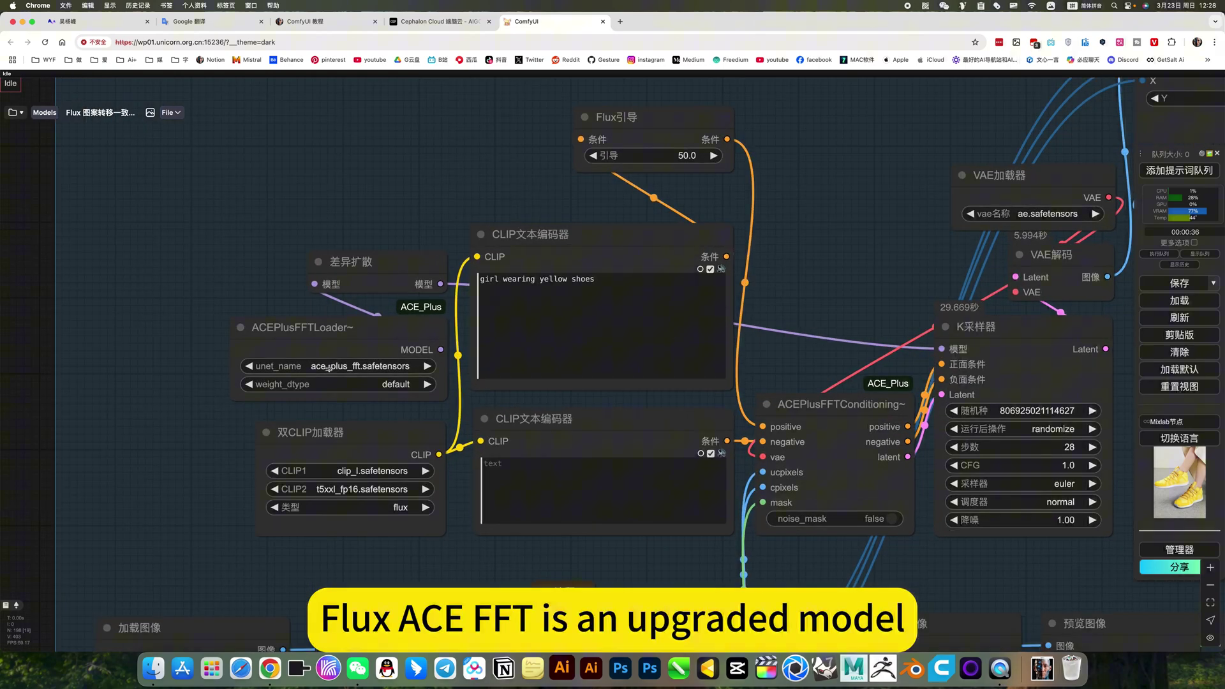
pyautogui.scroll(3, 328, 369)
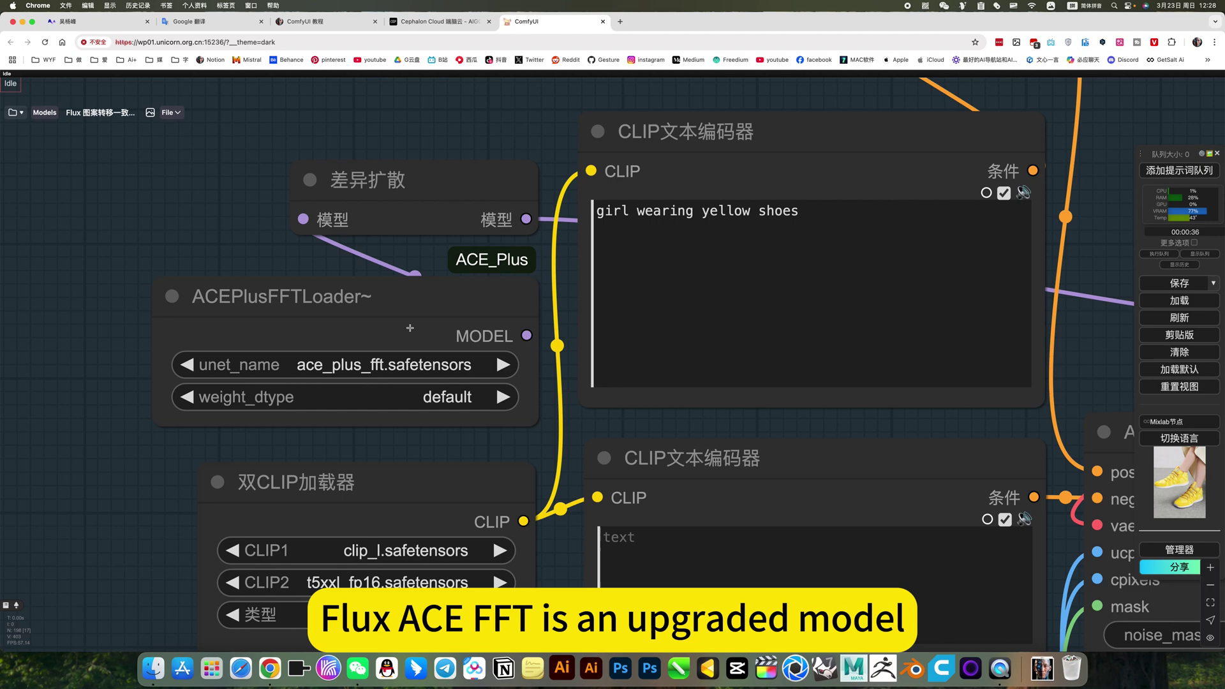
pyautogui.scroll(-6, 410, 328)
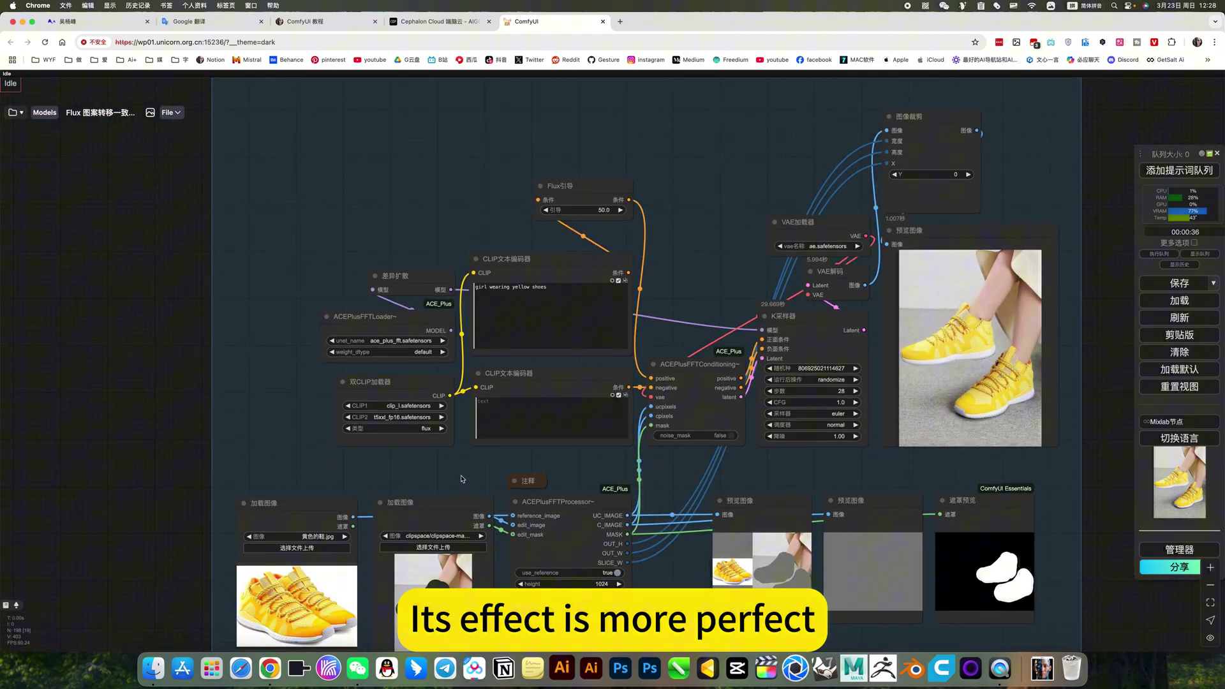
pyautogui.scroll(5, 299, 493)
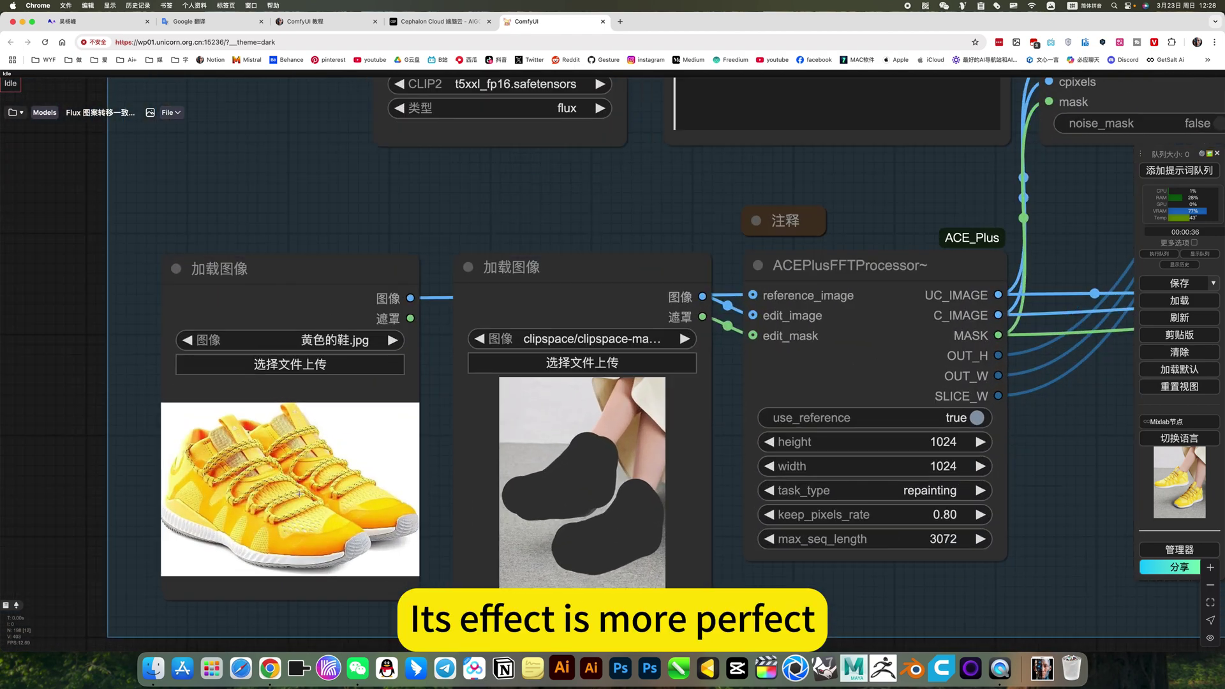
pyautogui.scroll(4, 300, 493)
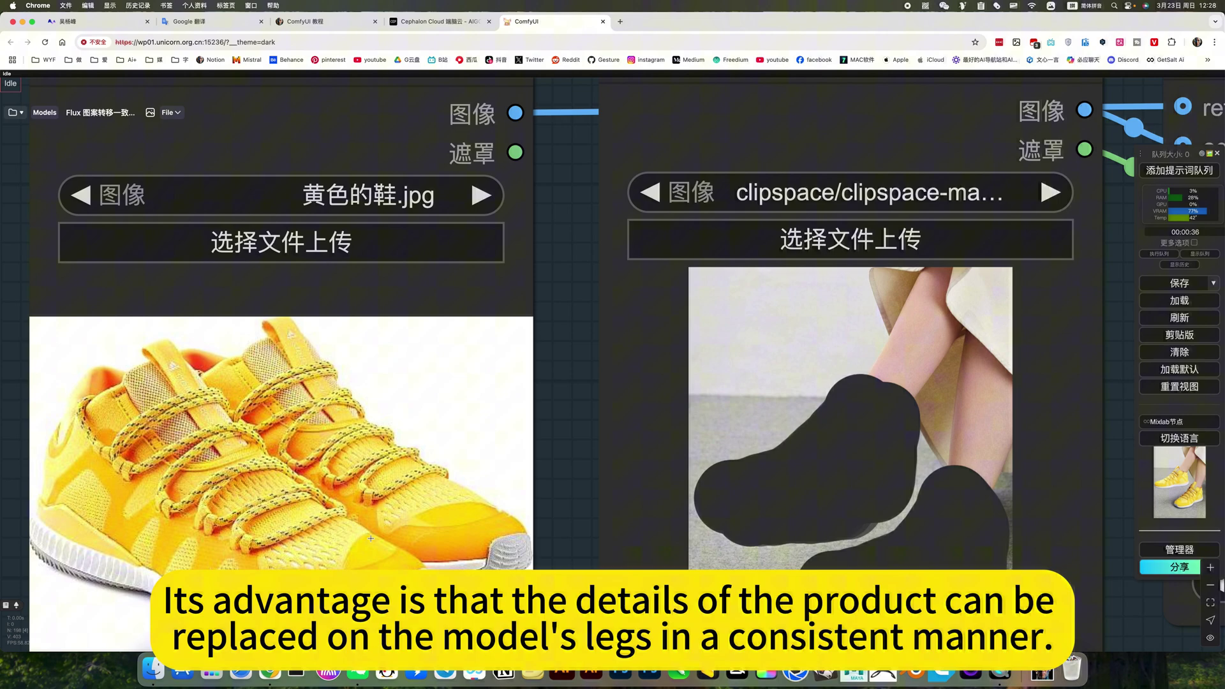
pyautogui.scroll(-6, 246, 544)
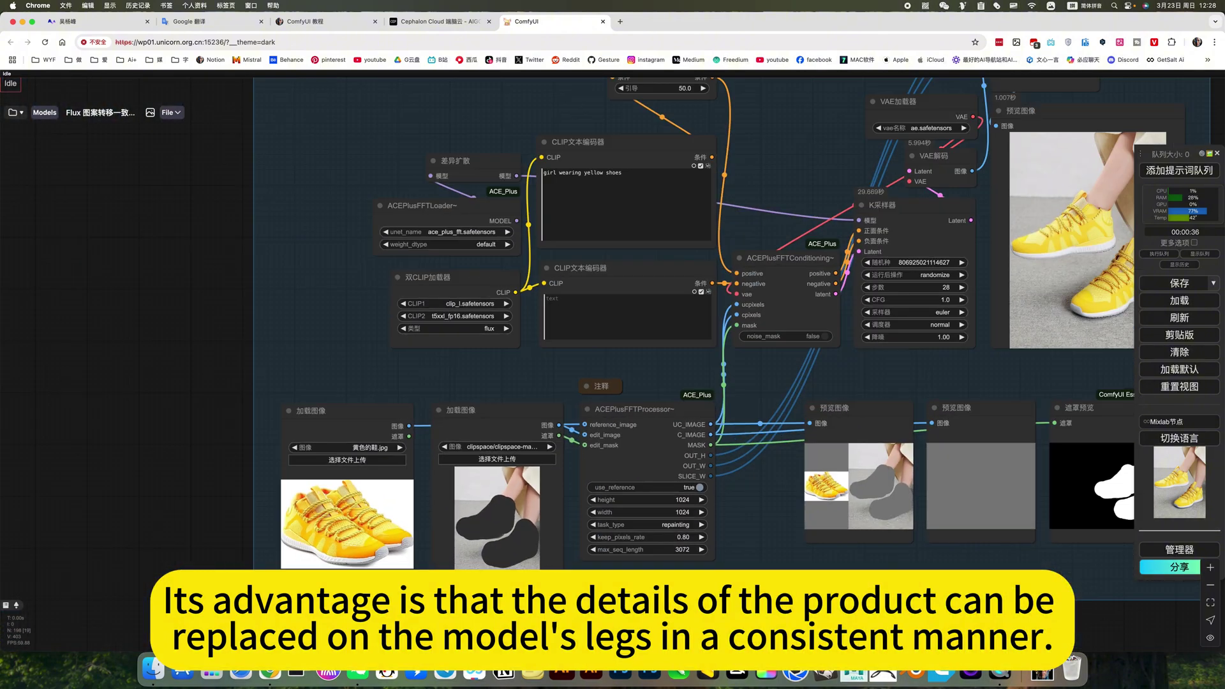
pyautogui.scroll(6, 446, 568)
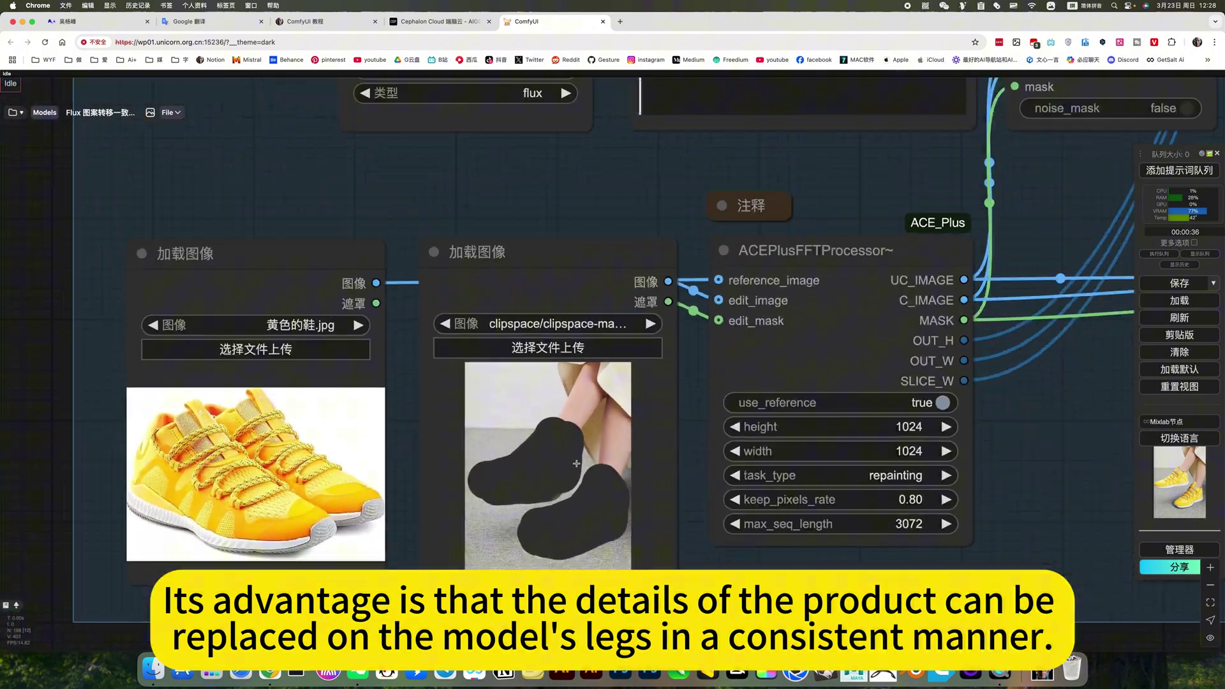
pyautogui.scroll(-9, 576, 463)
pyautogui.moveTo(921, 349); pyautogui.dragTo(587, 390)
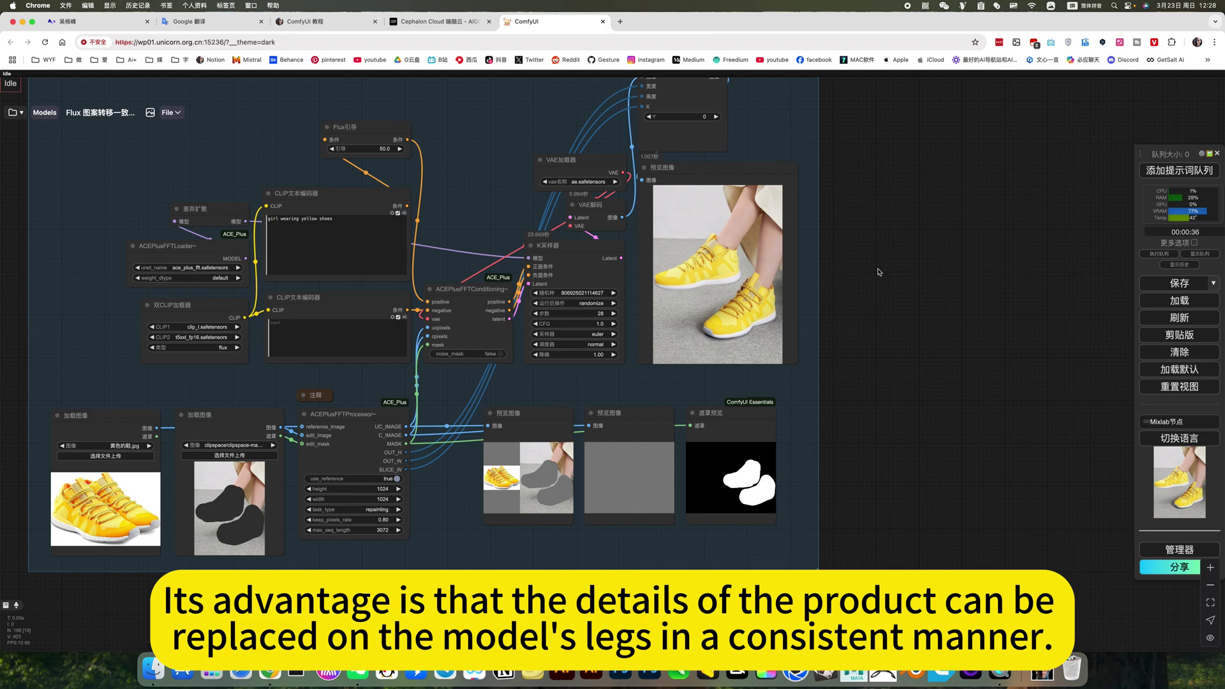
pyautogui.scroll(10, 744, 346)
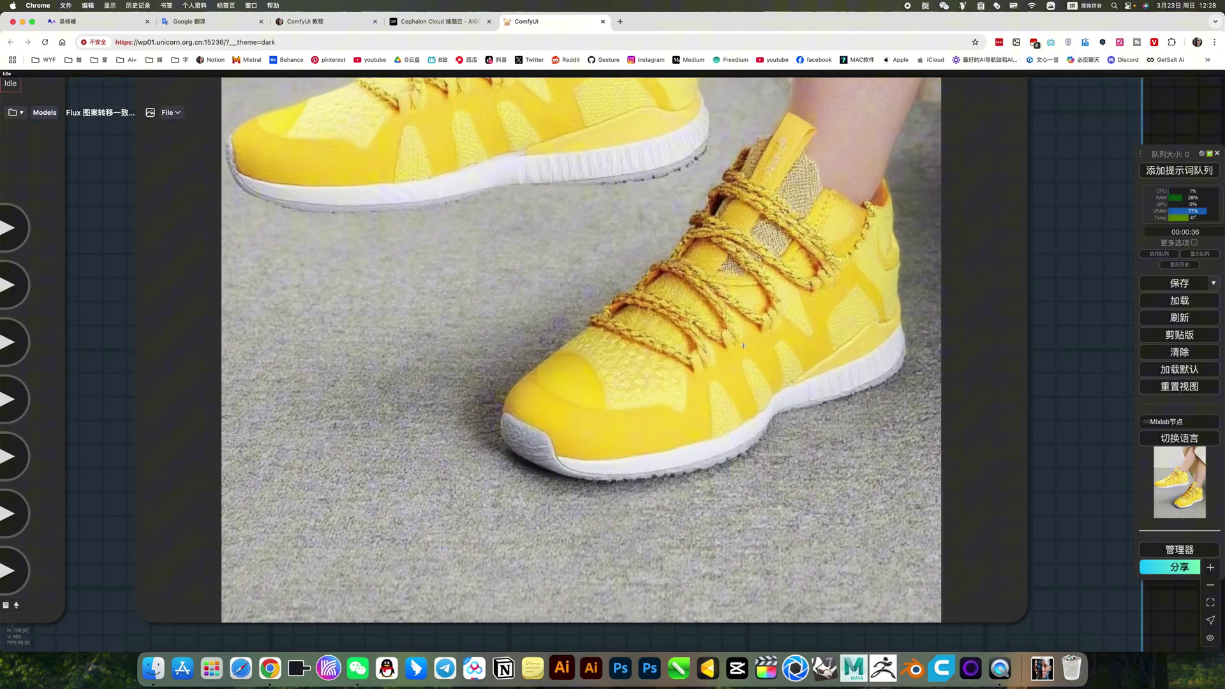
pyautogui.scroll(-10, 702, 349)
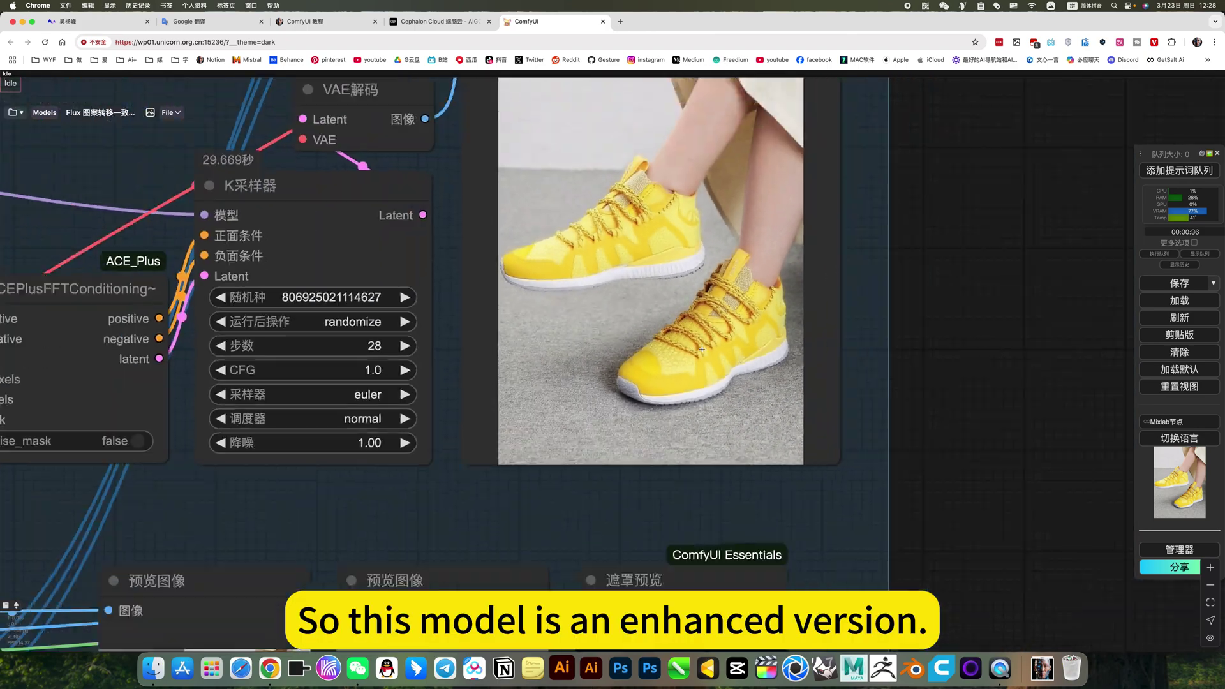
pyautogui.scroll(-1, 702, 349)
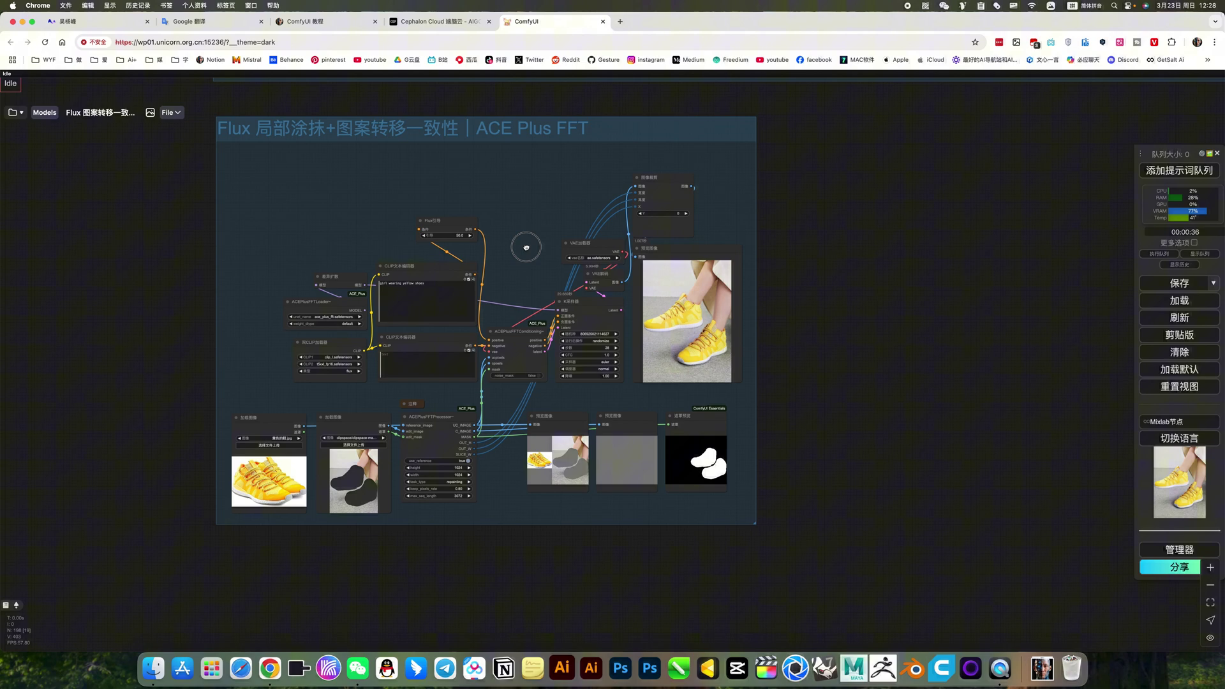
# - Look over the other workflow groups on the canvas and return to the ACE Plus FFT group
pyautogui.moveTo(525, 246); pyautogui.dragTo(561, 321)
pyautogui.scroll(-2, 550, 311)
pyautogui.scroll(-8, 550, 313)
pyautogui.scroll(-4, 716, 360)
pyautogui.moveTo(715, 360); pyautogui.dragTo(551, 568)
pyautogui.moveTo(687, 457); pyautogui.dragTo(778, 326)
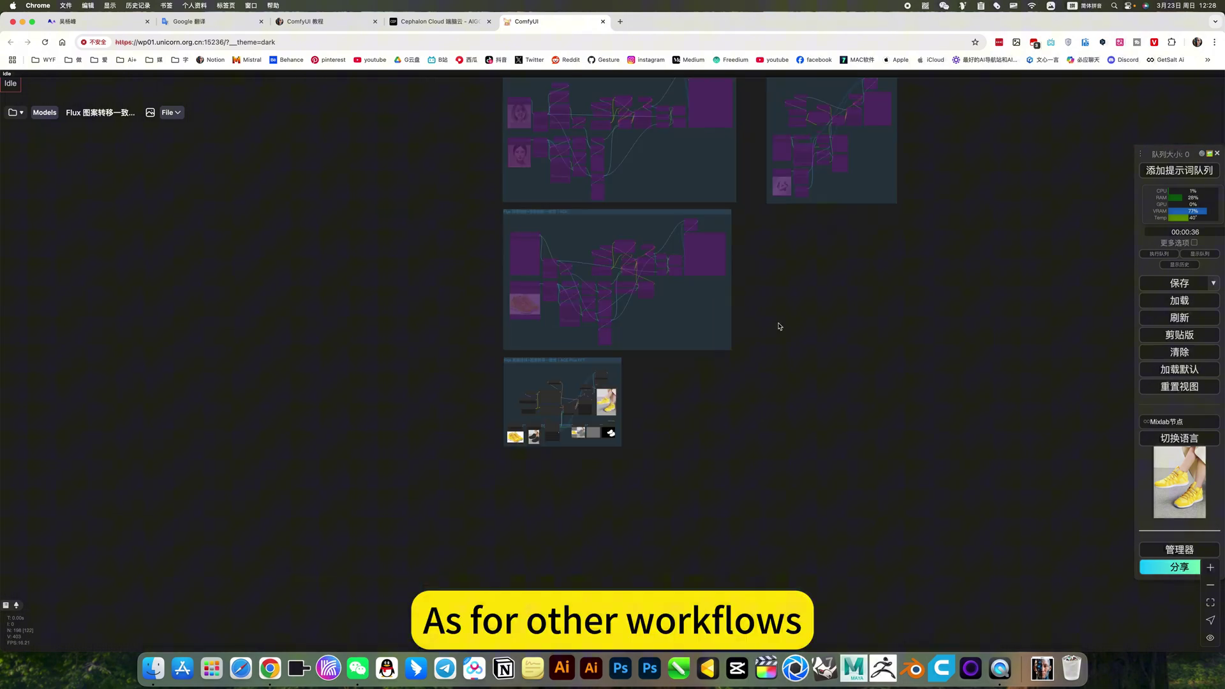
pyautogui.scroll(10, 565, 411)
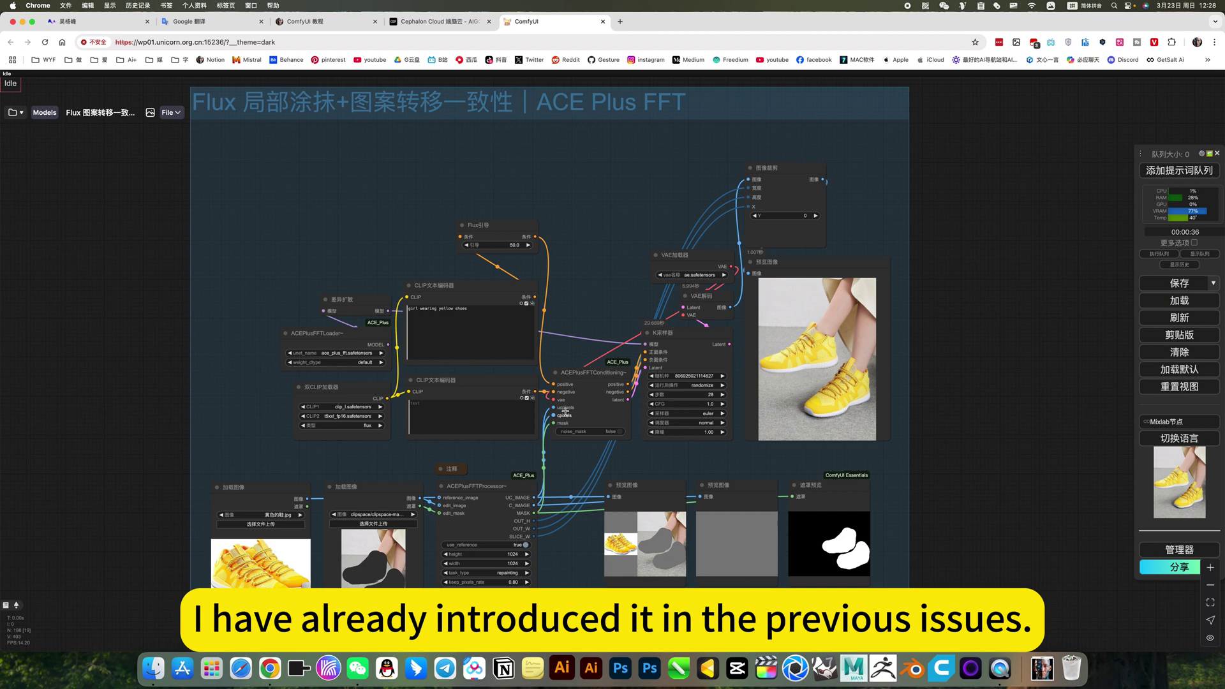
# - Inspect the ACEPlusFFTLoader, text encoder, image loading and ACEPlusFFTProcessor nodes of the workflow
pyautogui.moveTo(351, 244); pyautogui.dragTo(344, 255)
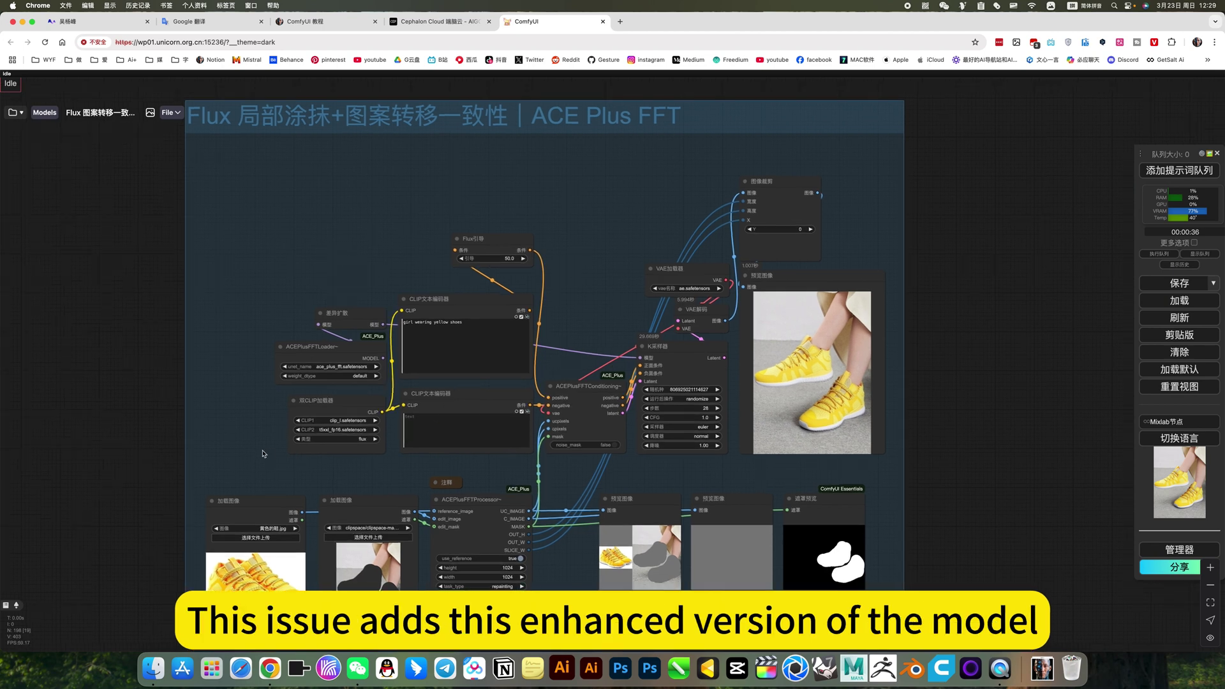
pyautogui.moveTo(262, 453); pyautogui.dragTo(272, 412)
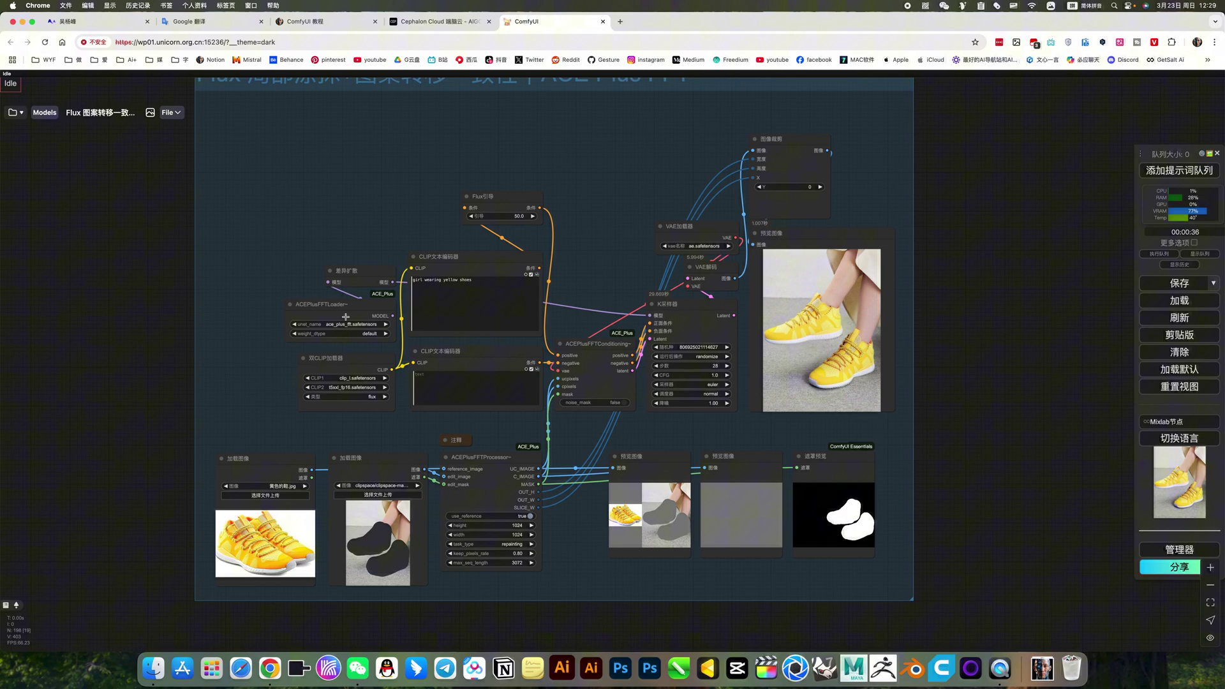
pyautogui.scroll(-5, 409, 188)
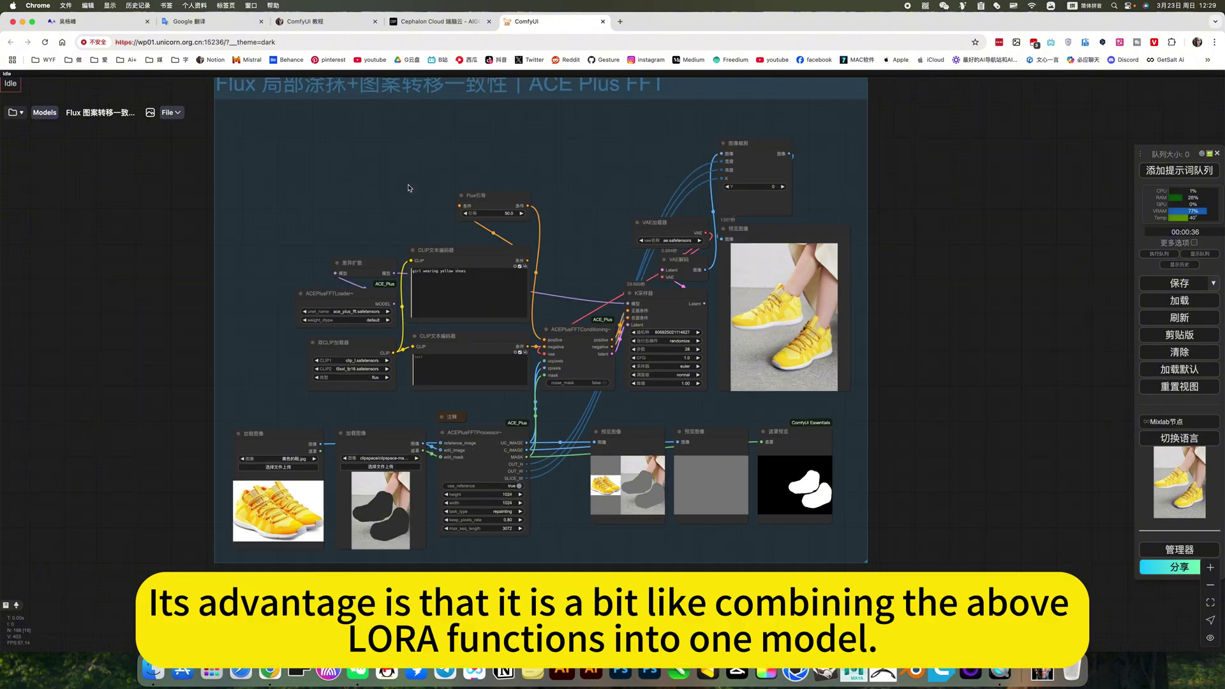
pyautogui.moveTo(782, 199); pyautogui.dragTo(794, 219)
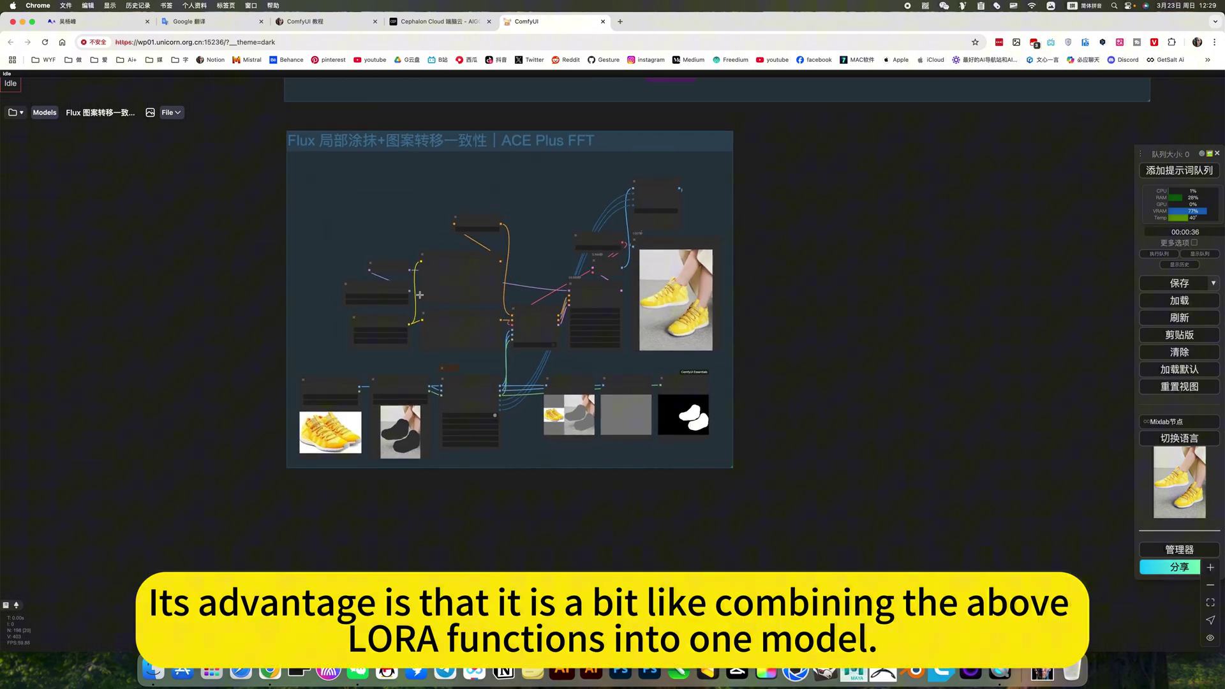
pyautogui.scroll(8, 372, 300)
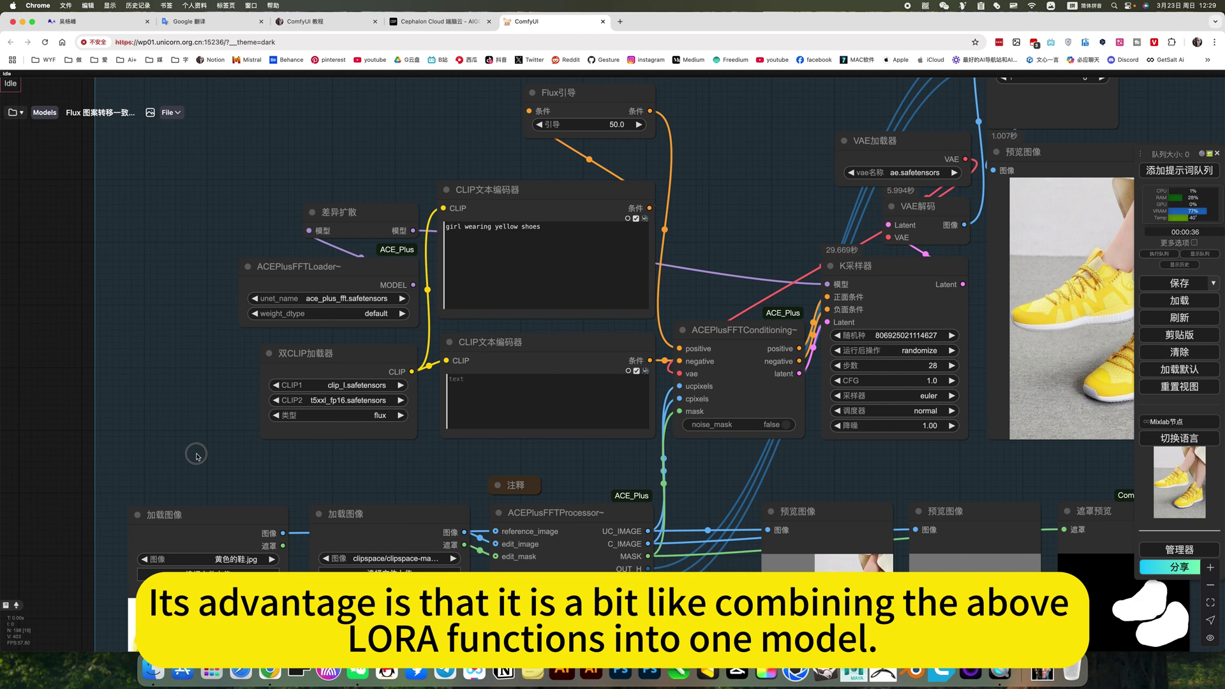
pyautogui.moveTo(231, 503); pyautogui.dragTo(243, 395)
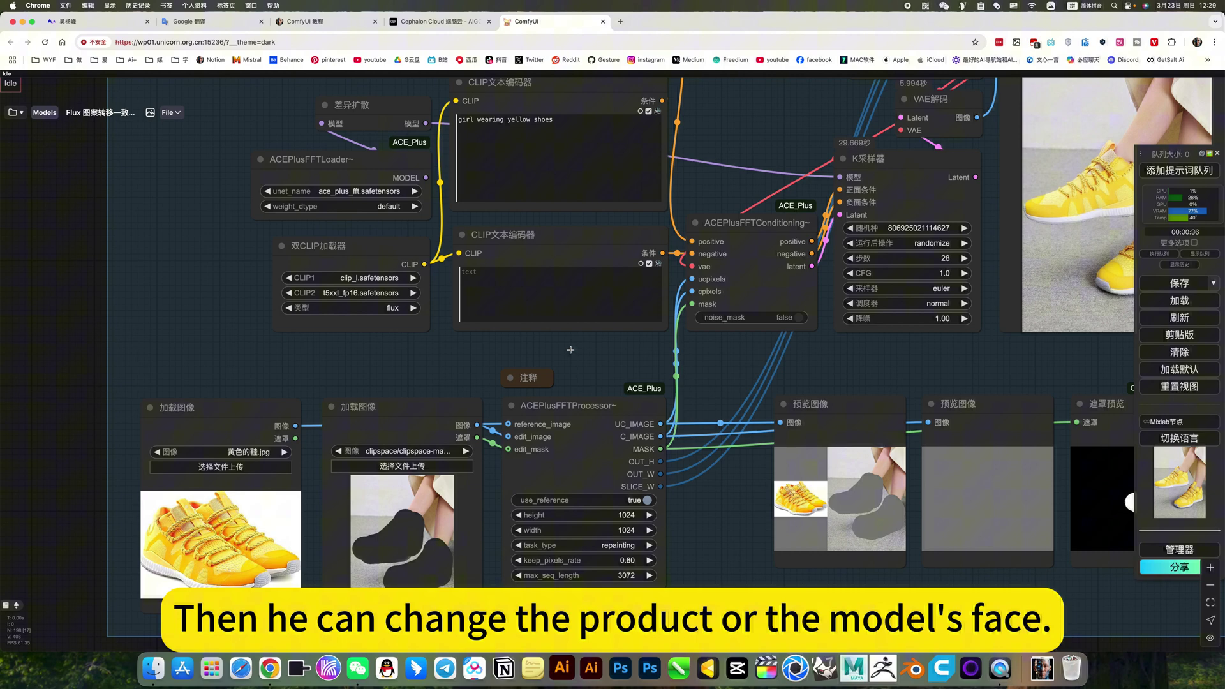
# - Check the Cephalon Cloud AIGC applications page and return to the full ACE Plus FFT workflow in ComfyUI
pyautogui.click(452, 22)
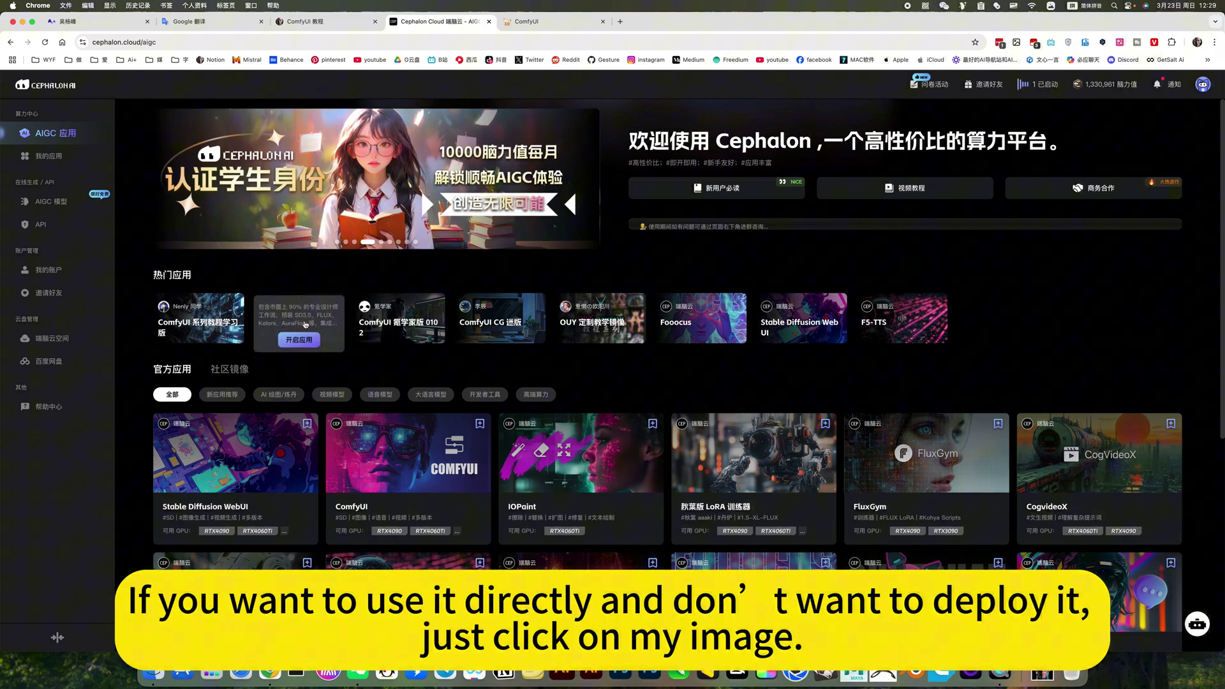
pyautogui.click(522, 21)
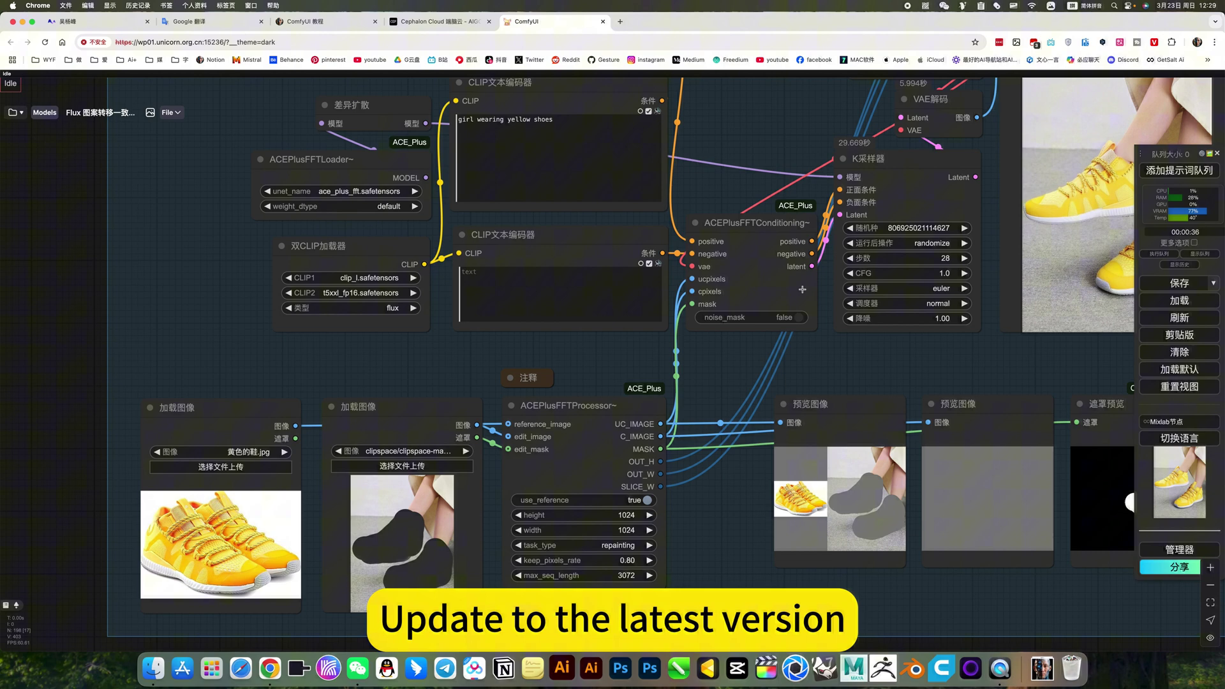
pyautogui.scroll(-5, 796, 299)
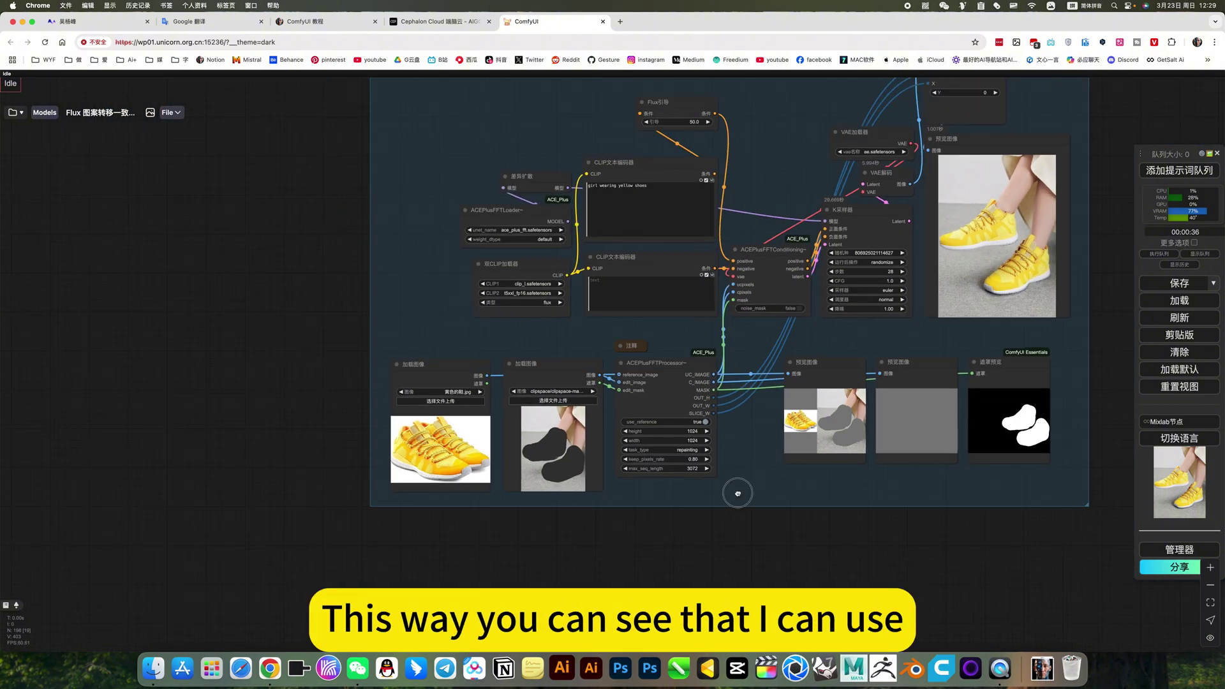
pyautogui.moveTo(747, 485); pyautogui.dragTo(621, 546)
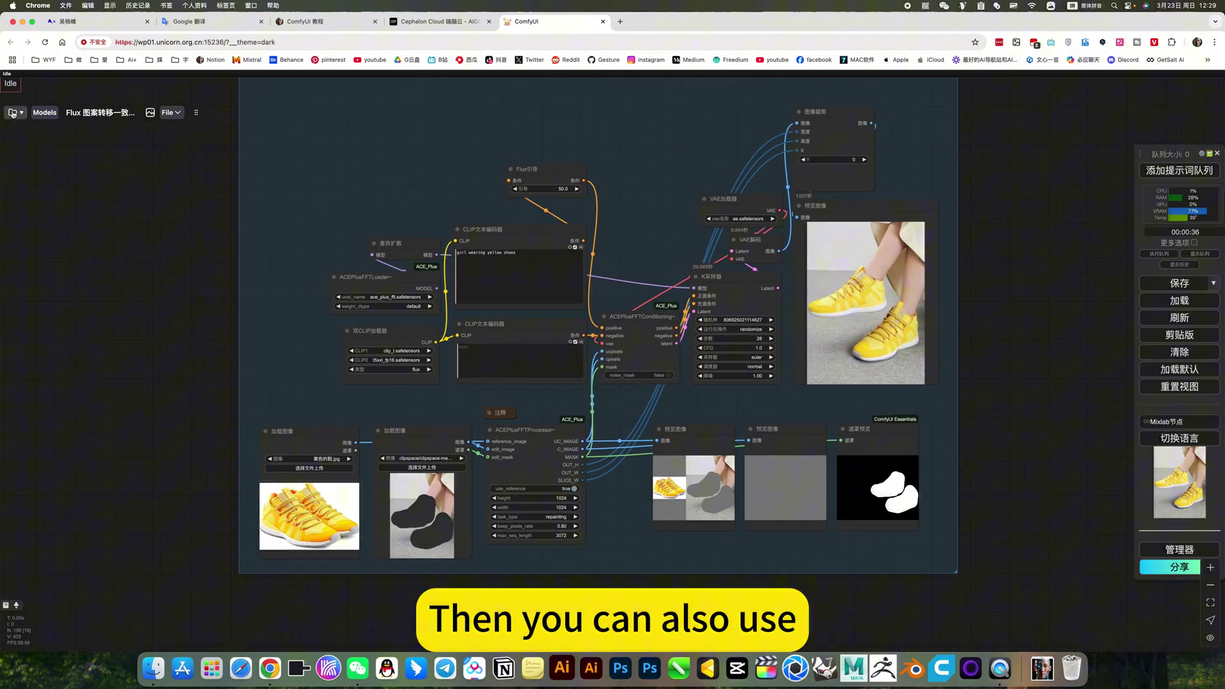
# - Browse the saved workflows in the workspace folders 图像类, 视频类 and 语音类, and close the workspace browser
pyautogui.click(18, 112)
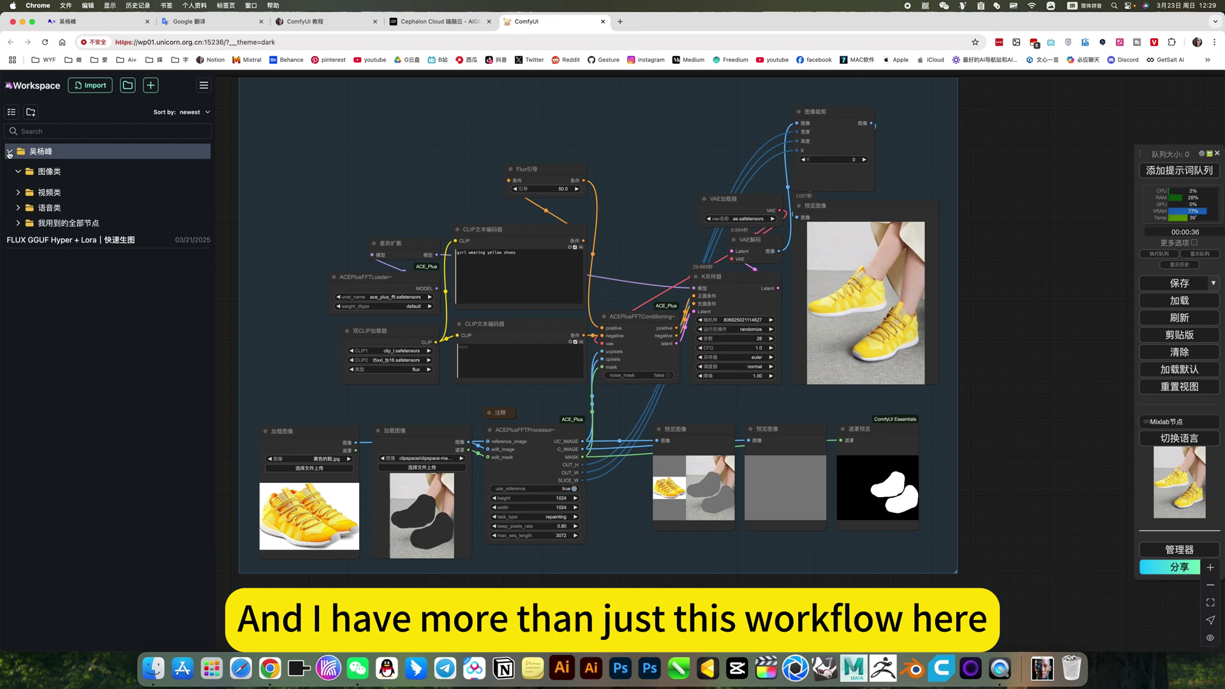
pyautogui.click(31, 173)
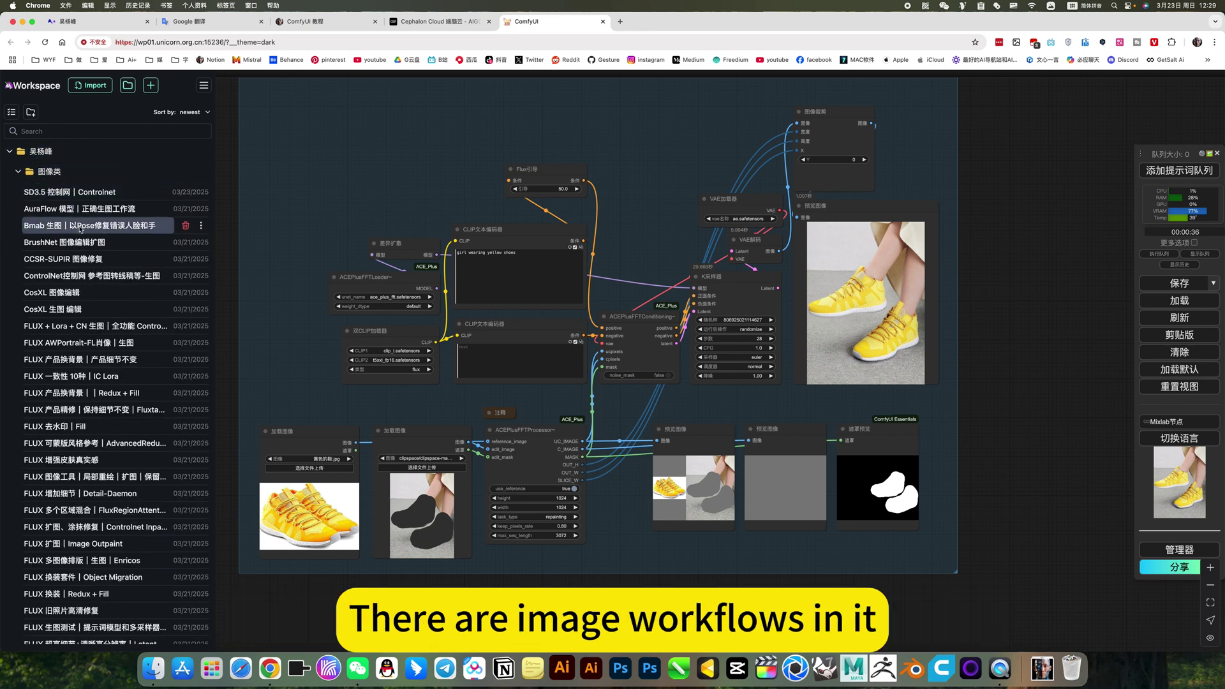
pyautogui.click(19, 172)
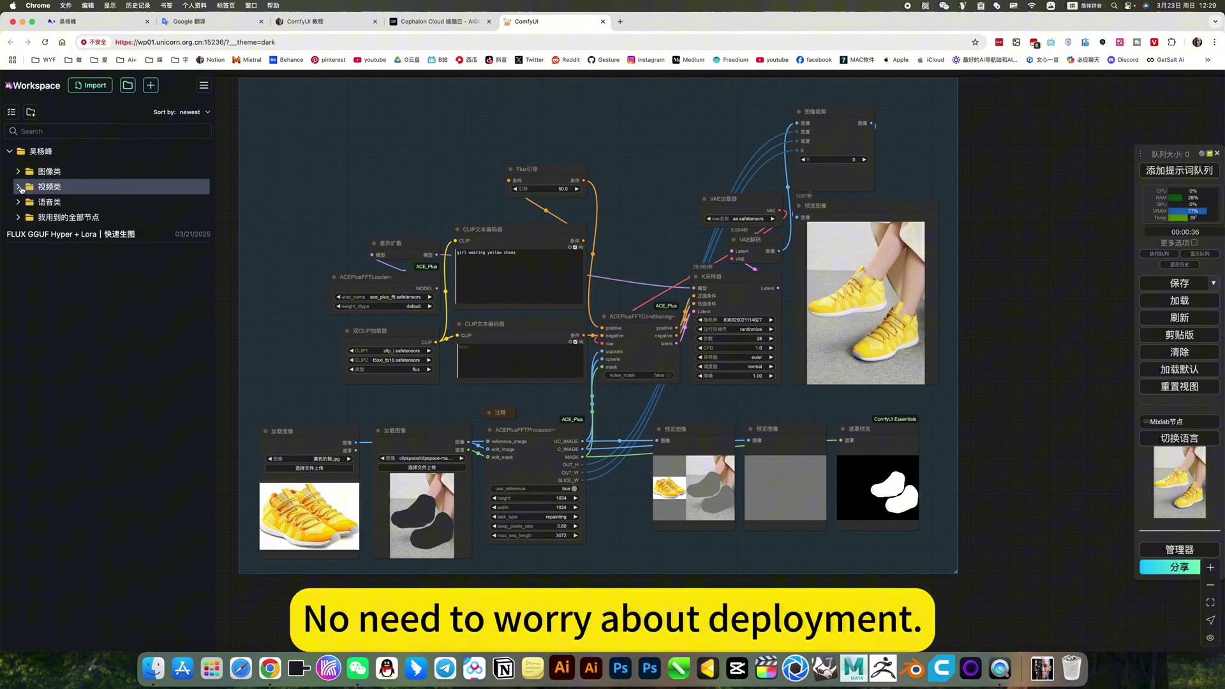
pyautogui.click(19, 187)
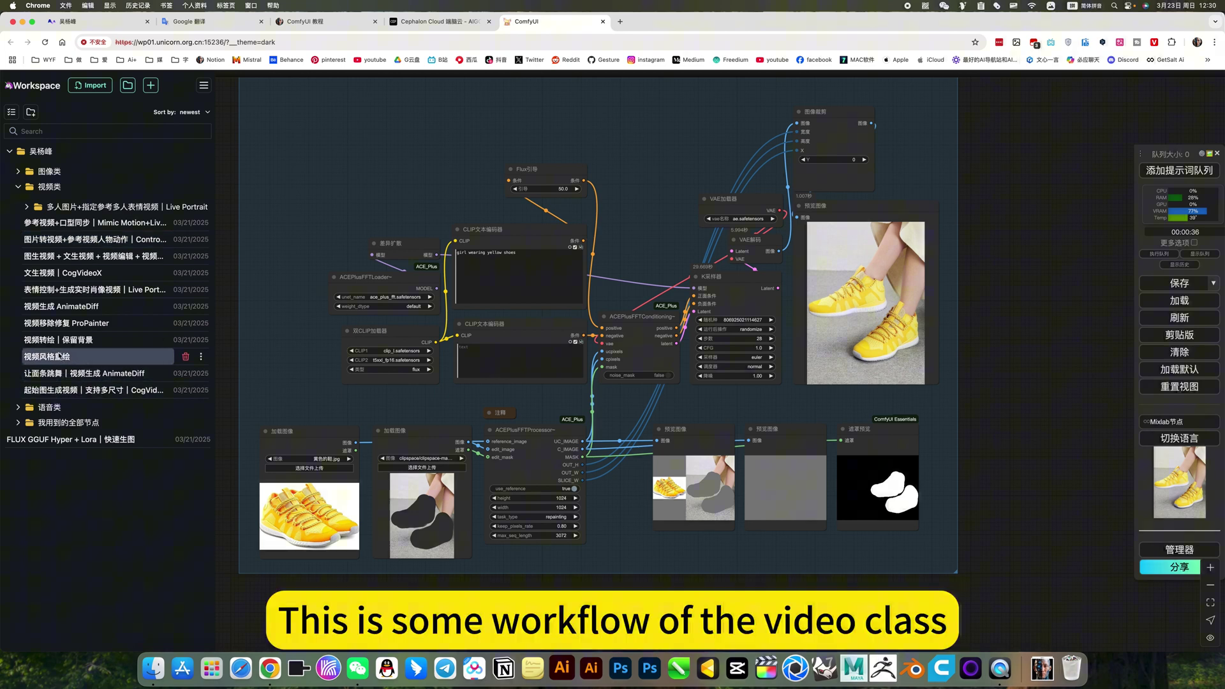
pyautogui.click(28, 192)
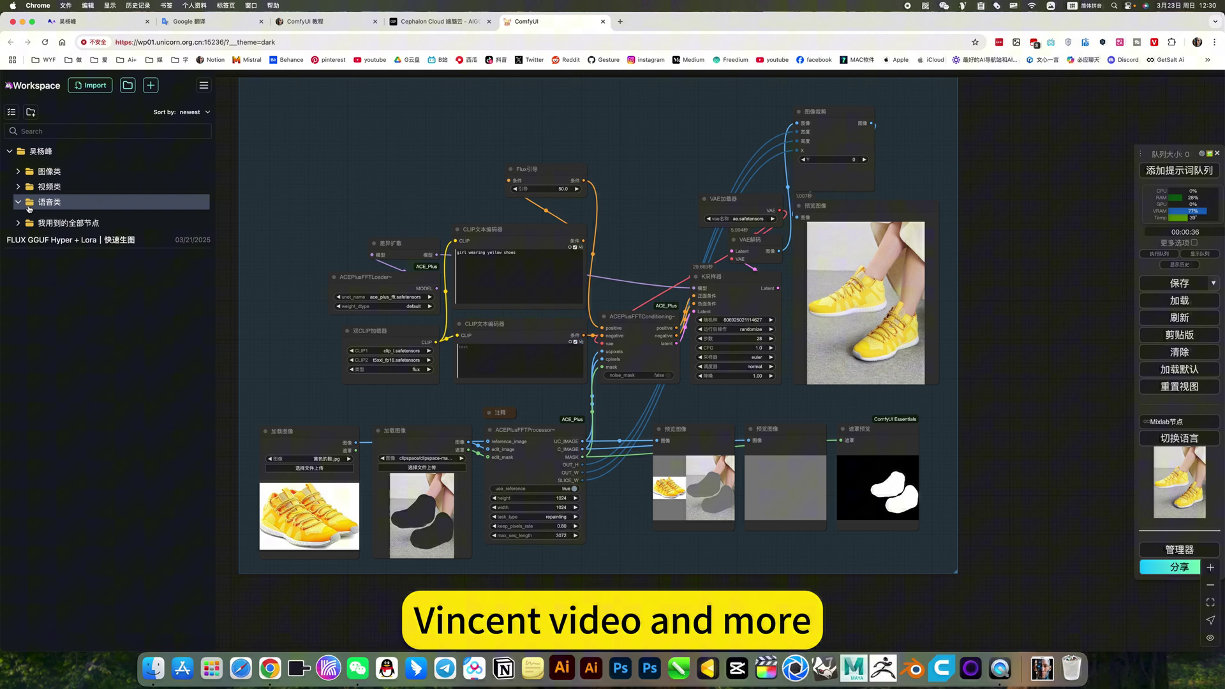
pyautogui.click(29, 202)
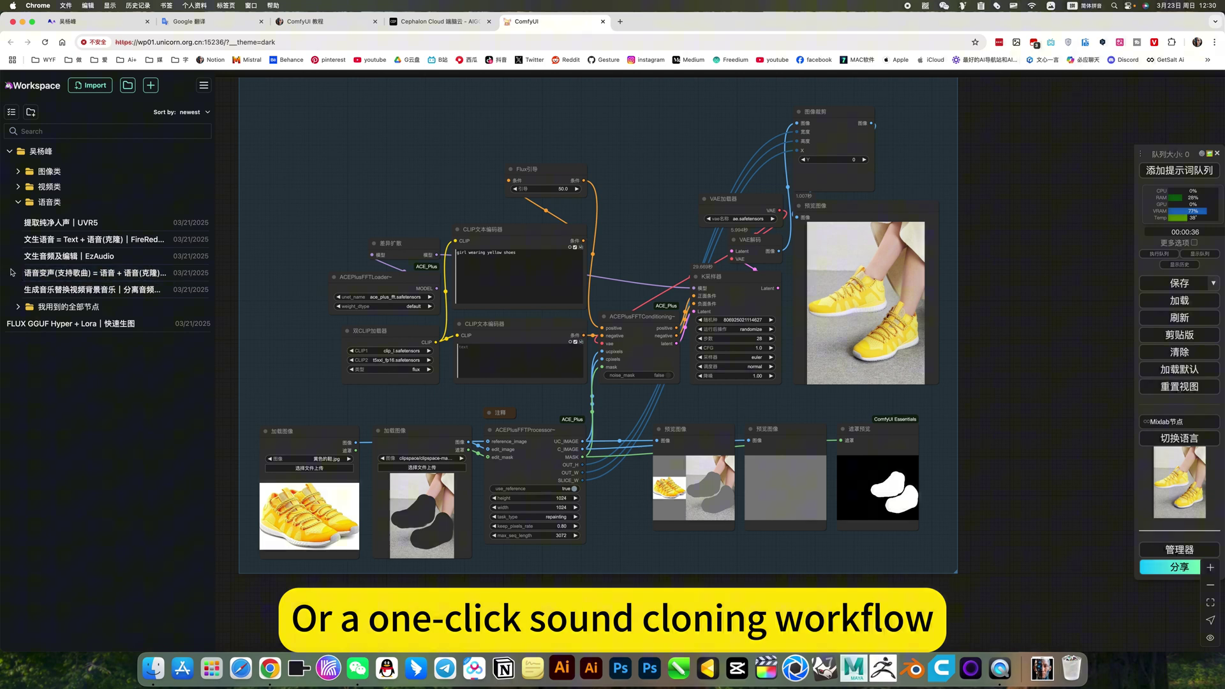
pyautogui.click(21, 203)
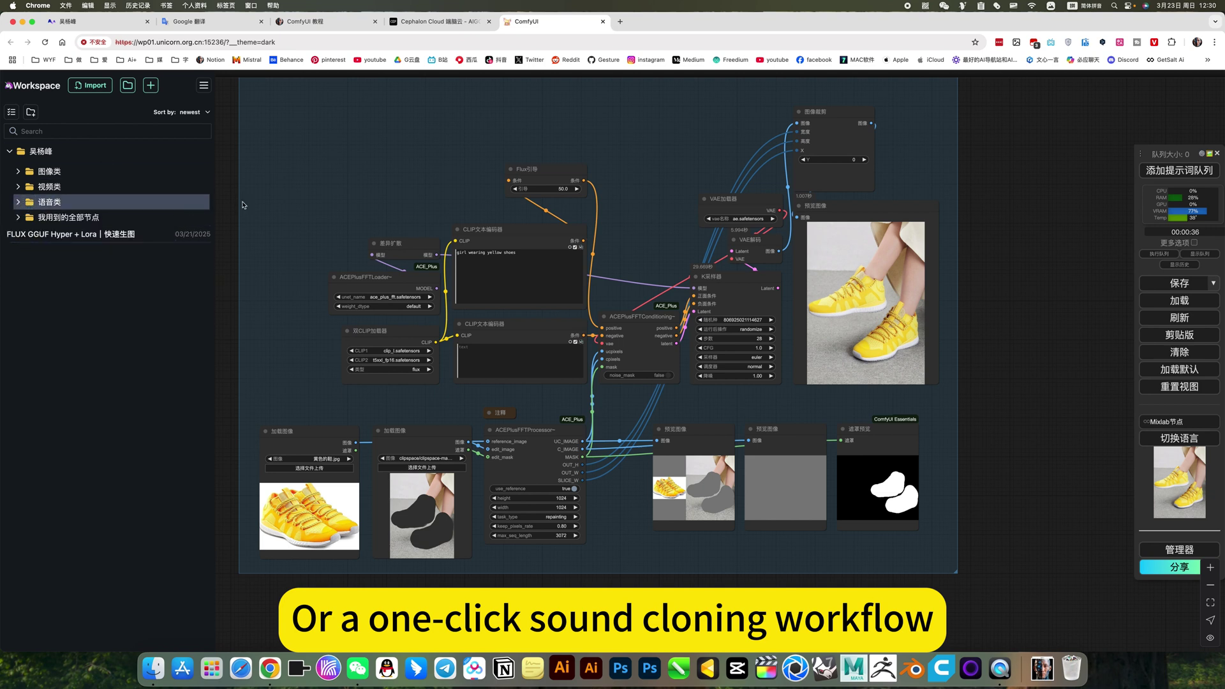
pyautogui.click(349, 155)
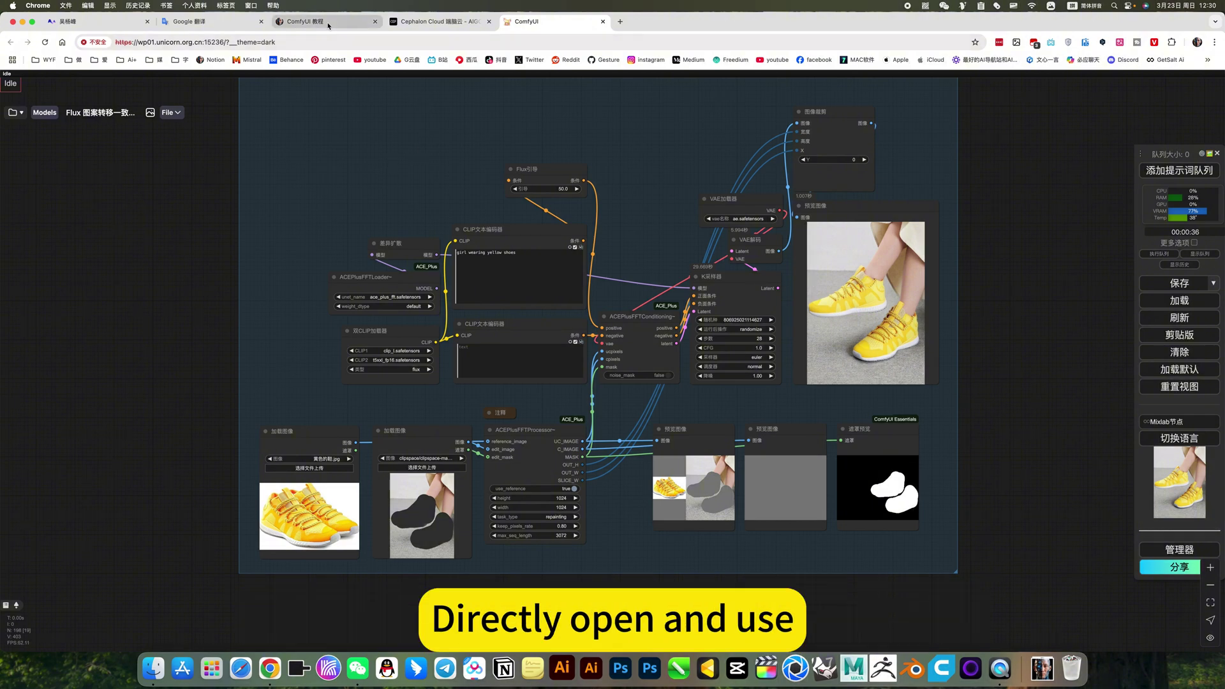
# - Open the ComfyUI 教程 notes page and expand the 图像类 workflow list to the Flux 图案转移一致性 | ACE entry
pyautogui.click(305, 21)
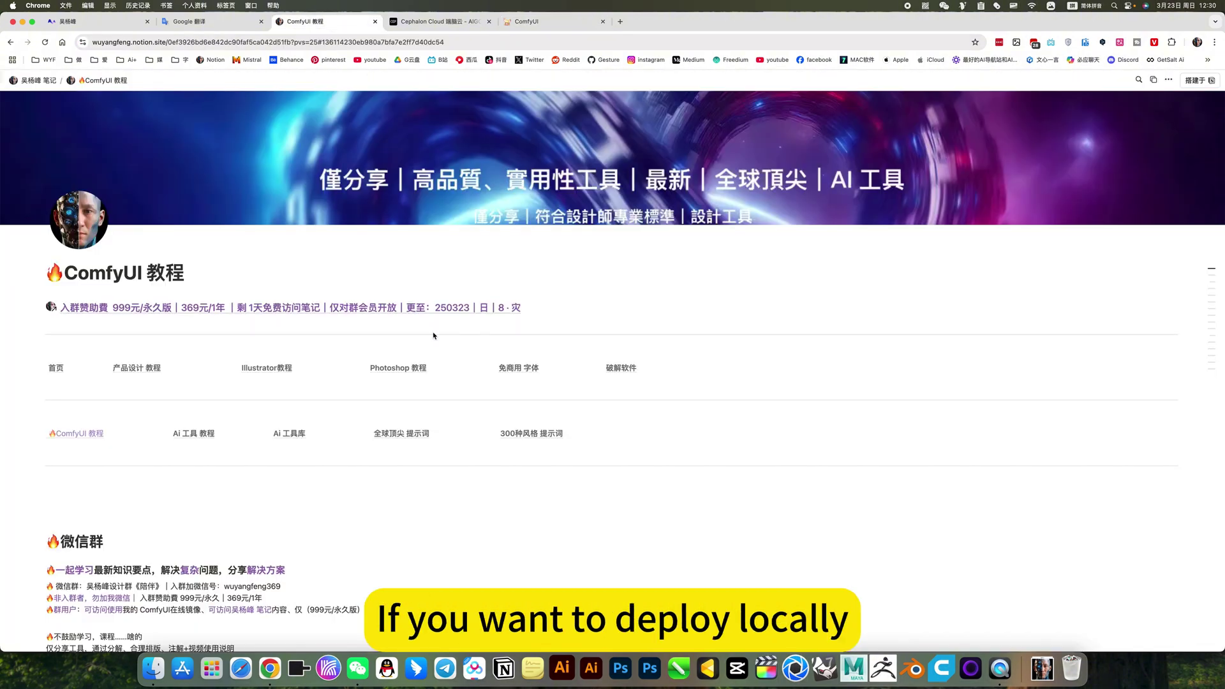
pyautogui.click(87, 436)
pyautogui.scroll(3, 96, 255)
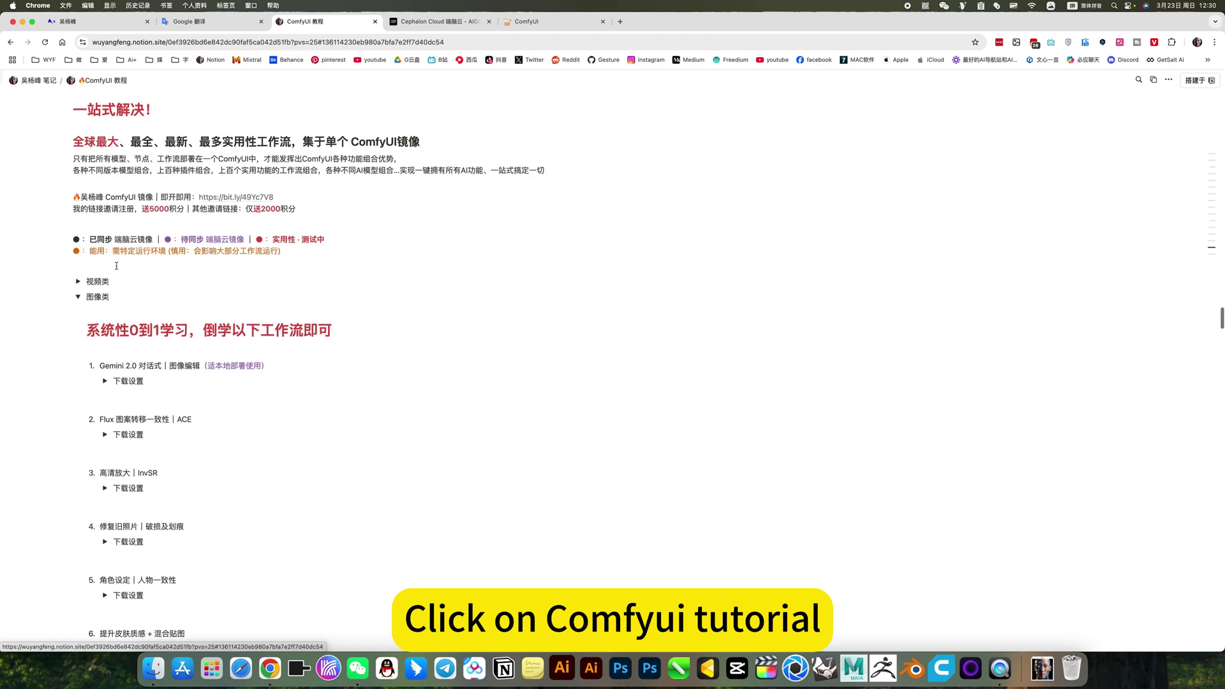
pyautogui.click(86, 293)
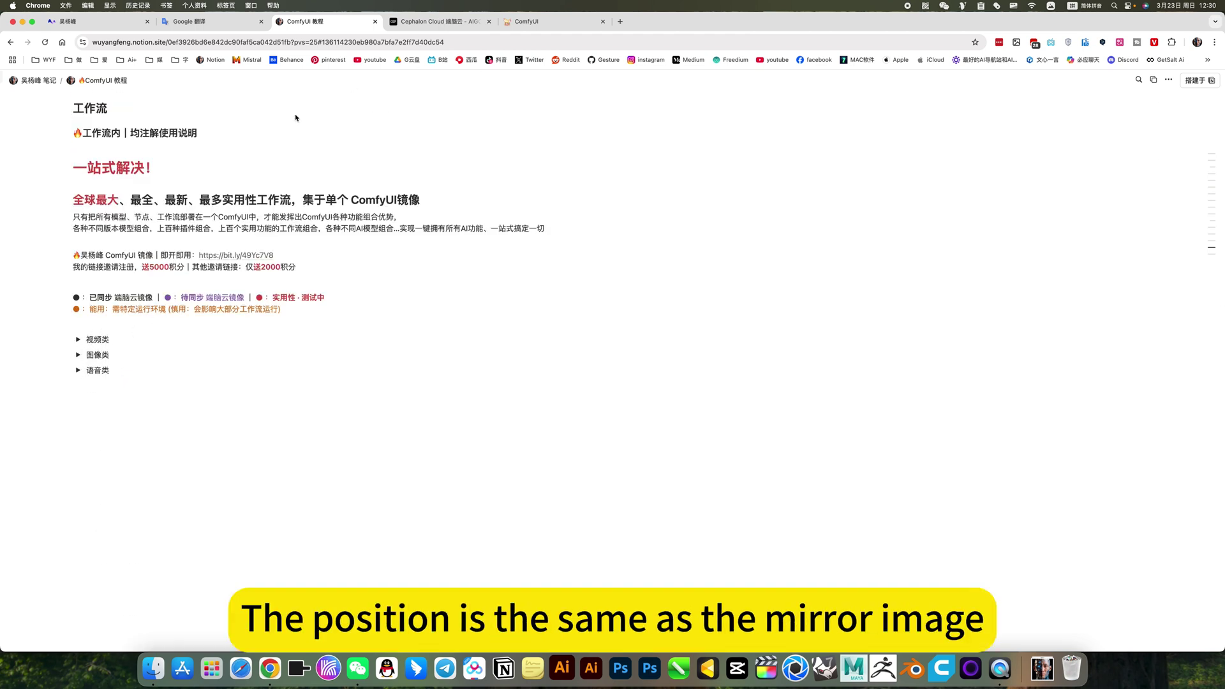
pyautogui.click(79, 354)
pyautogui.scroll(-1, 92, 358)
pyautogui.scroll(1, 115, 429)
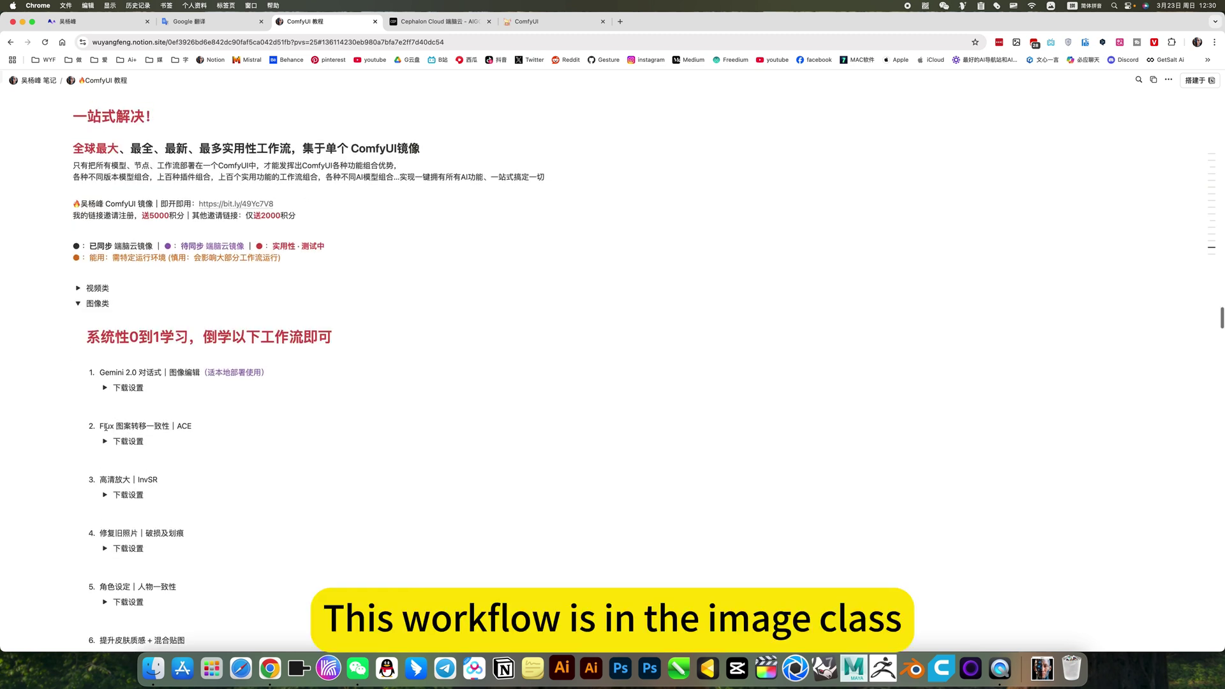
# - Expand the 下载设置 section under Flux 图案转移一致性 | ACE and read the ACE++FFT model location, ACE_plus node link and workflow screenshots
pyautogui.moveTo(101, 426); pyautogui.dragTo(197, 428)
pyautogui.click(104, 442)
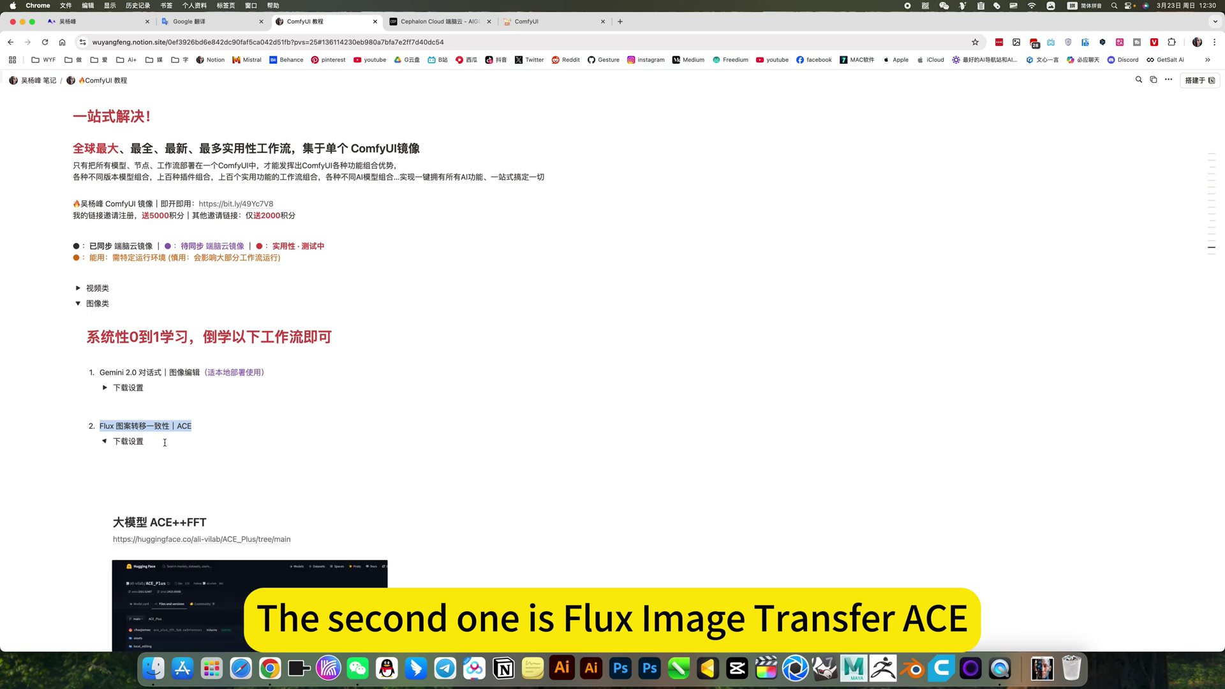
pyautogui.scroll(-5, 185, 253)
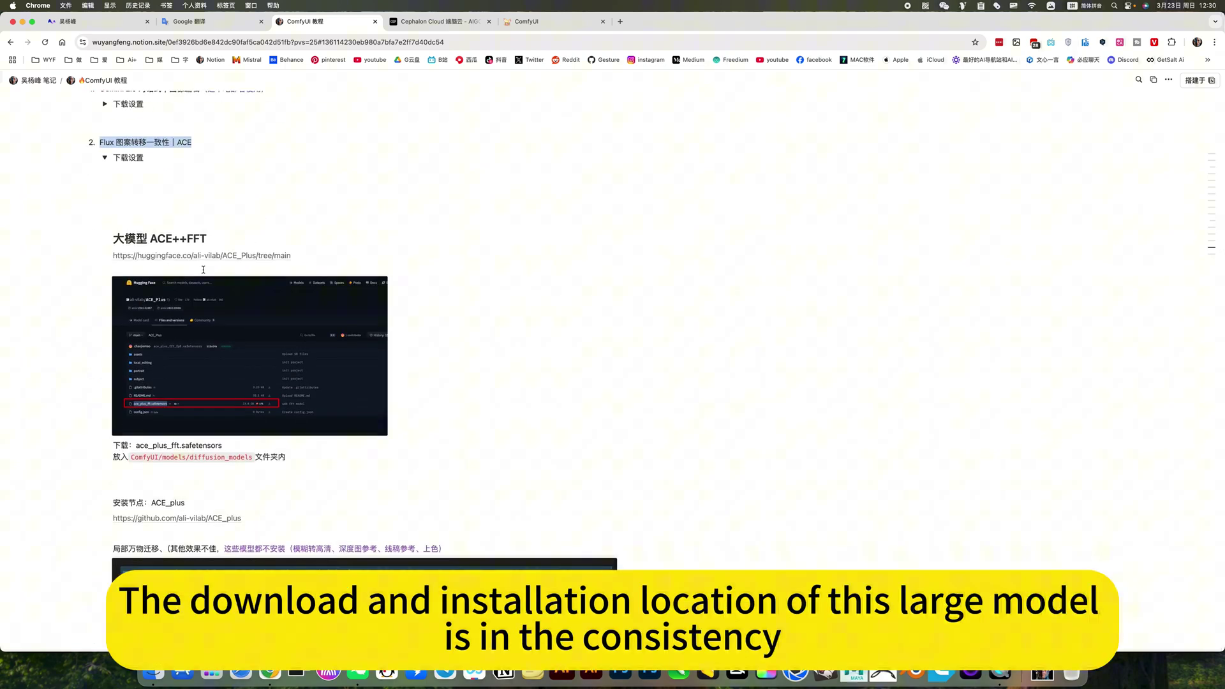
pyautogui.scroll(-3, 197, 287)
pyautogui.scroll(-2, 224, 308)
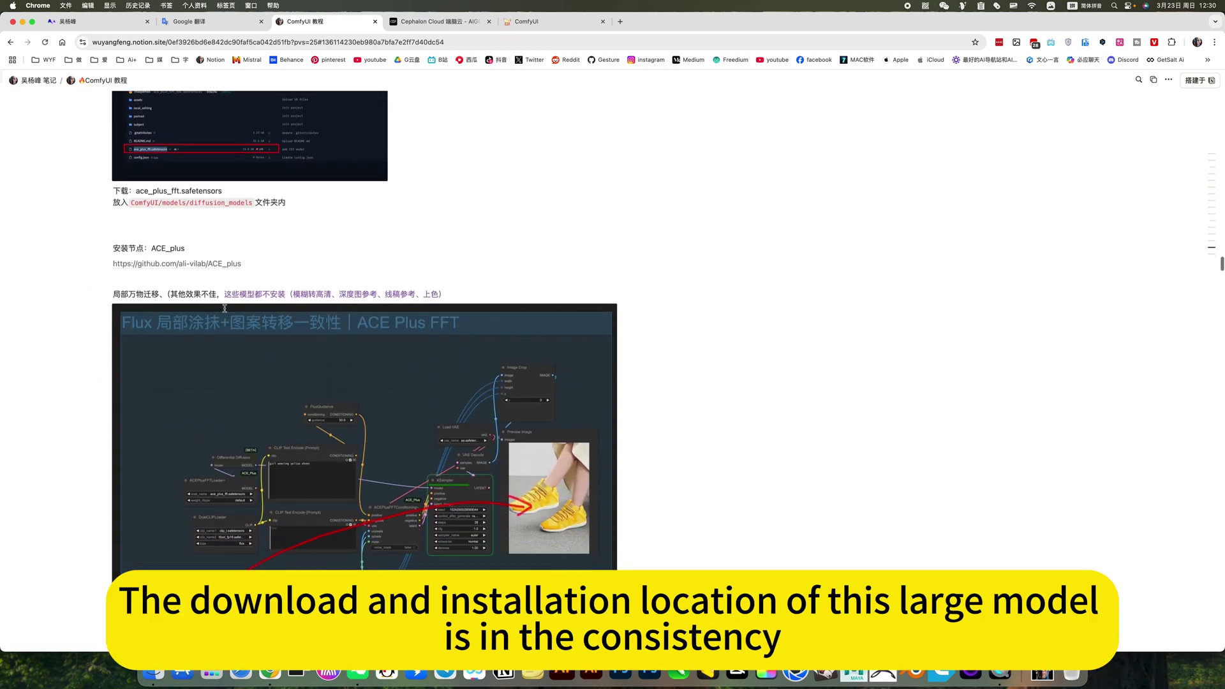
pyautogui.scroll(-10, 217, 315)
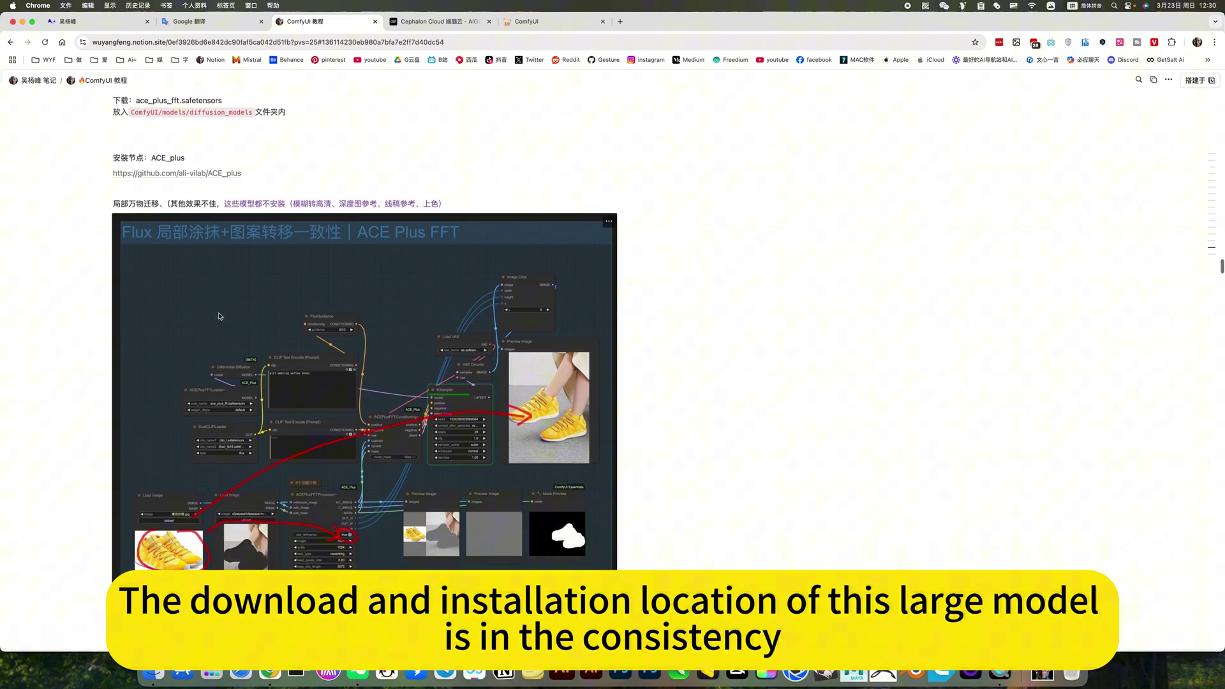
pyautogui.scroll(-1, 219, 316)
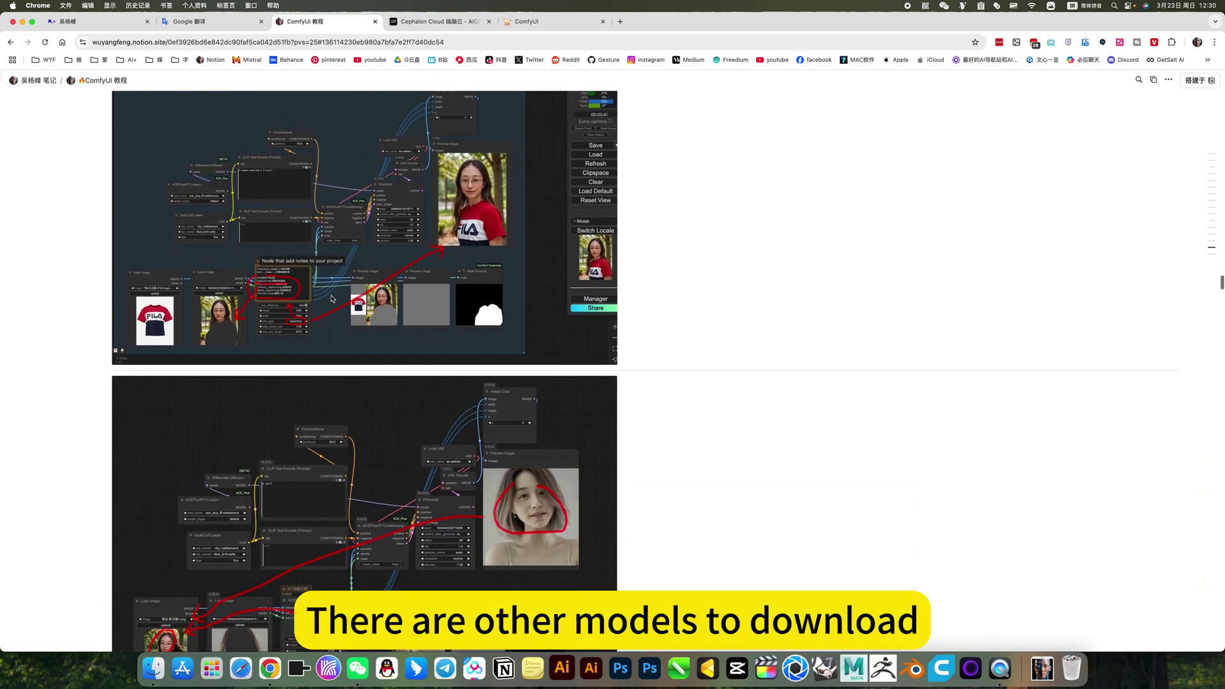
# - Review the 3个LORA download notes and the example screenshots for character-product fusion, 局部重绘+图案转移 and 指定人脸替换
pyautogui.scroll(-4, 322, 304)
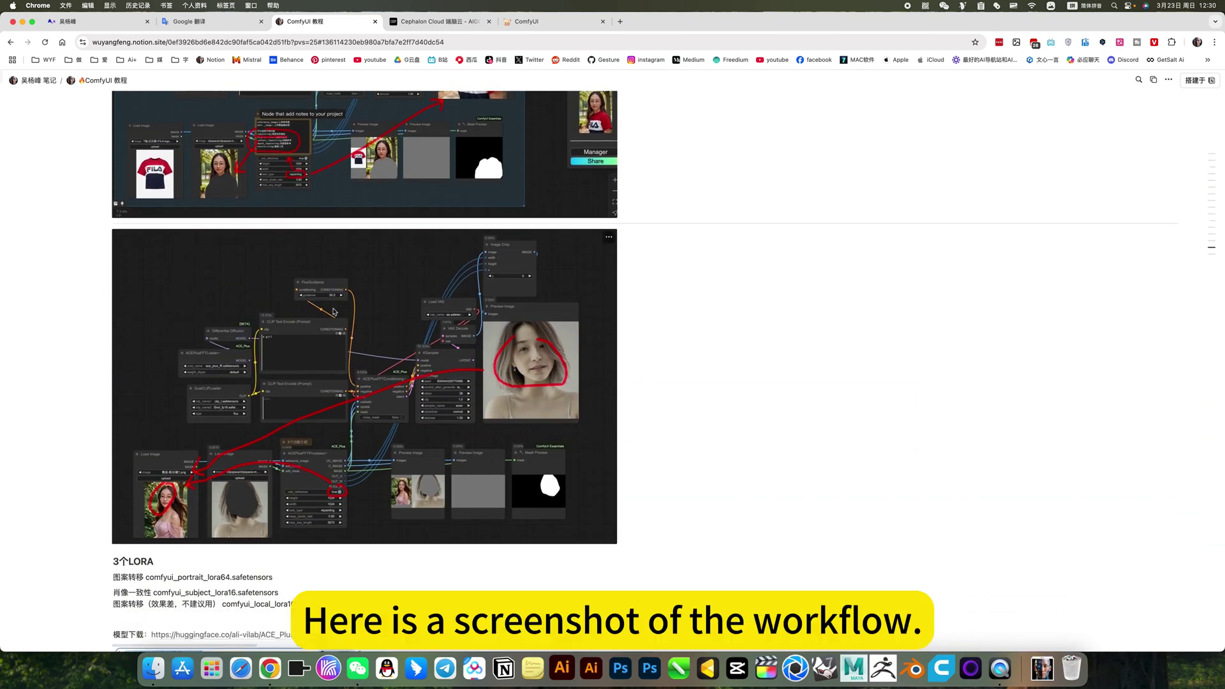
pyautogui.scroll(-2, 348, 325)
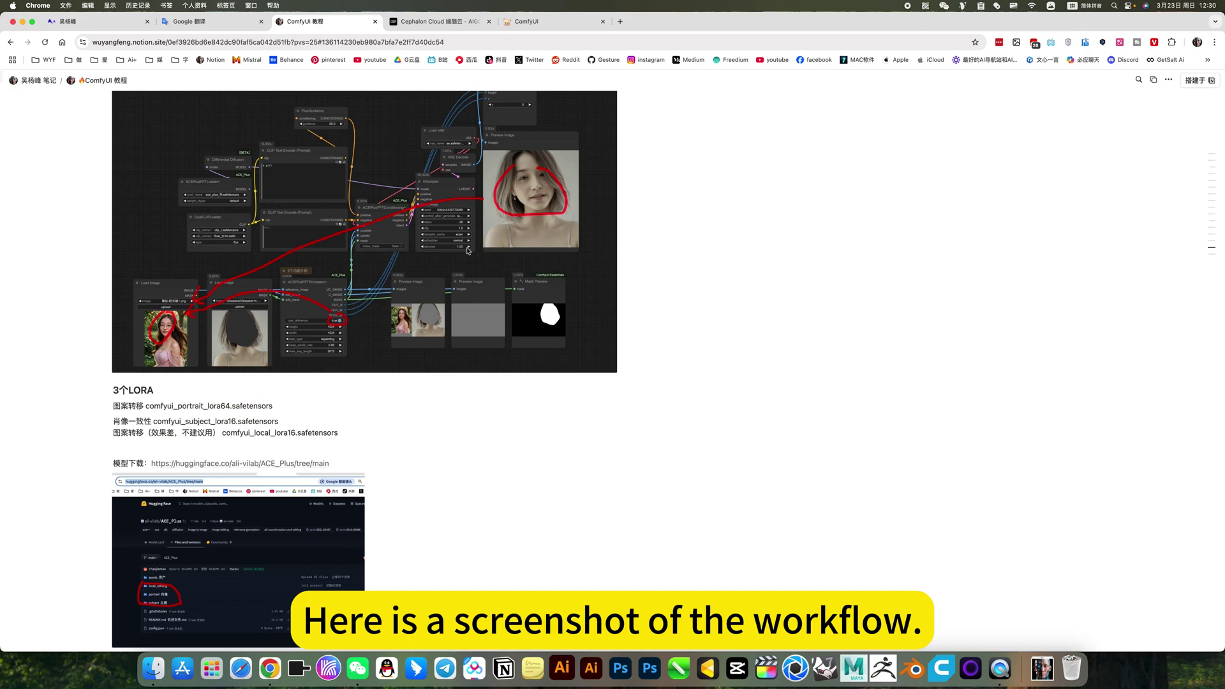
pyautogui.scroll(-20, 432, 275)
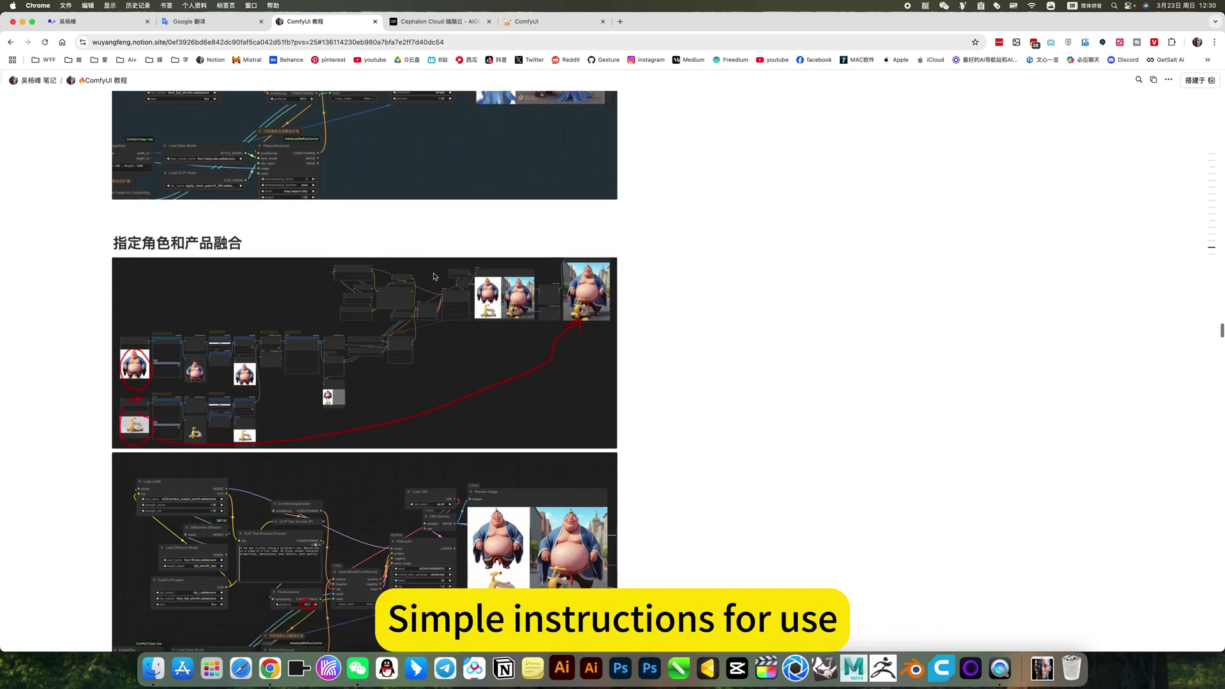
pyautogui.scroll(-12, 433, 276)
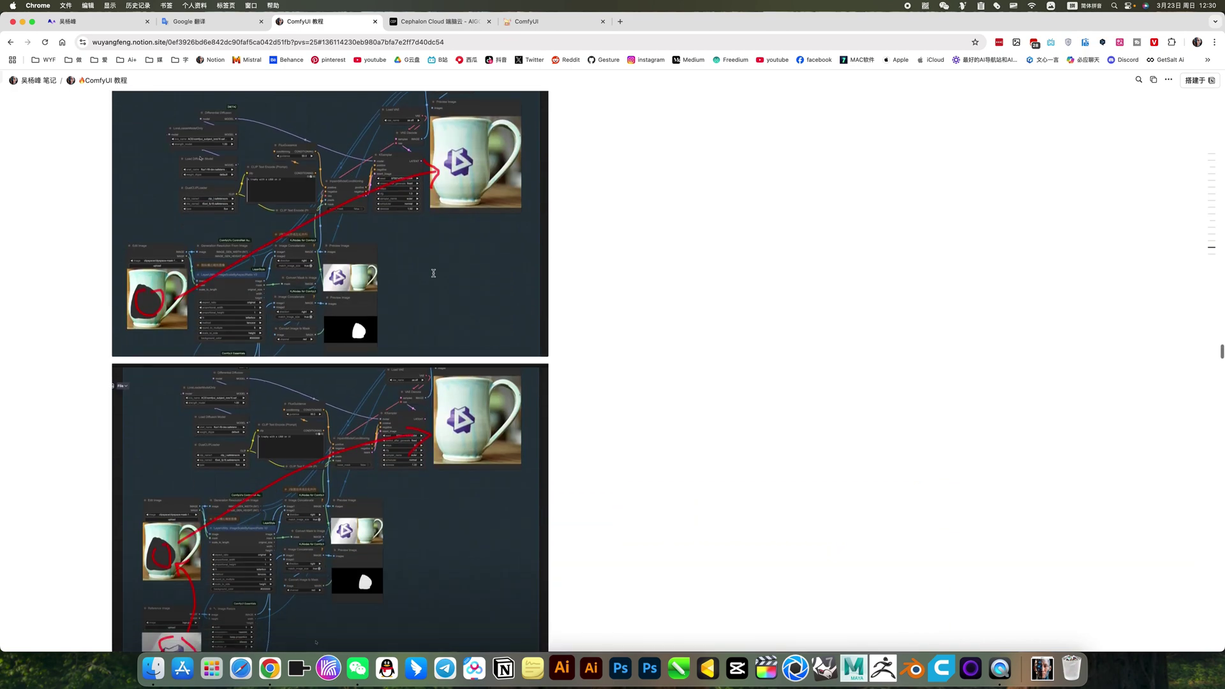
pyautogui.scroll(-12, 434, 274)
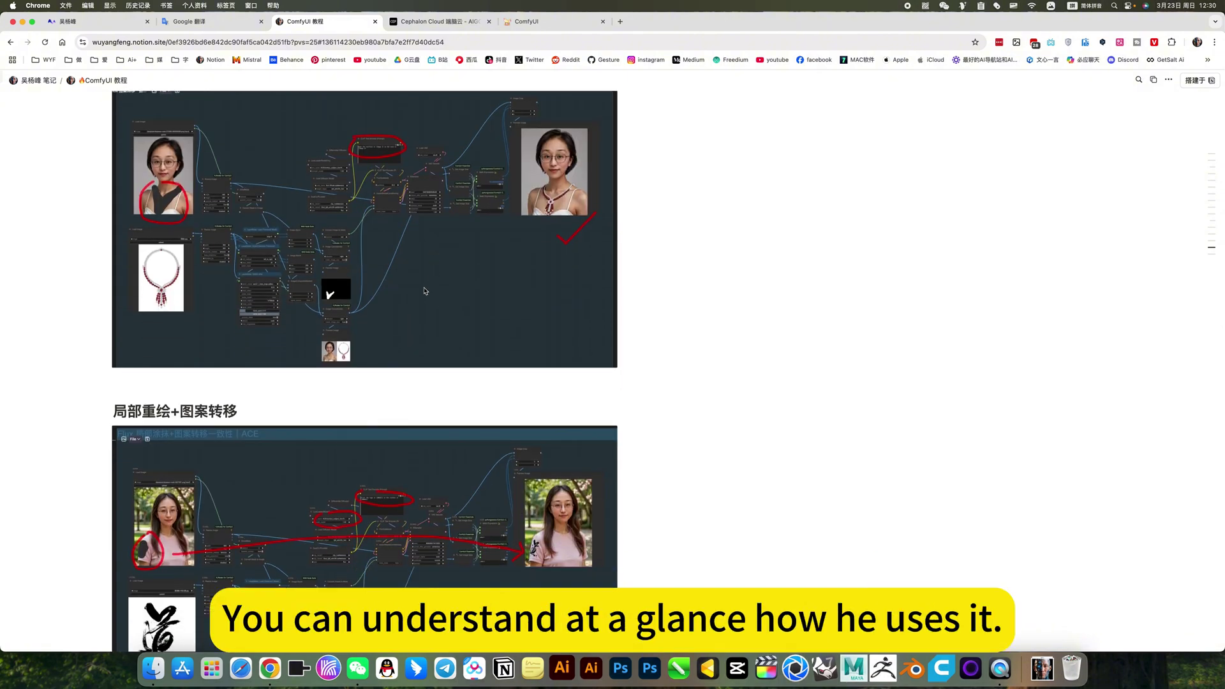
pyautogui.scroll(-12, 424, 291)
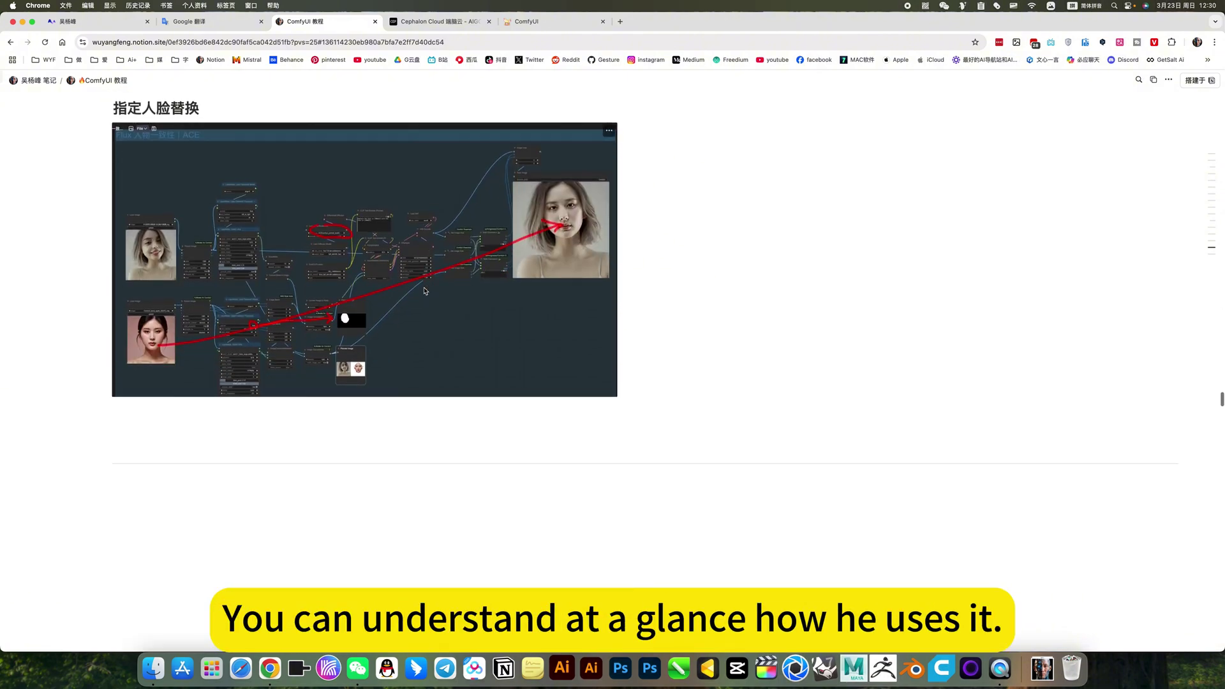
pyautogui.scroll(-5, 591, 366)
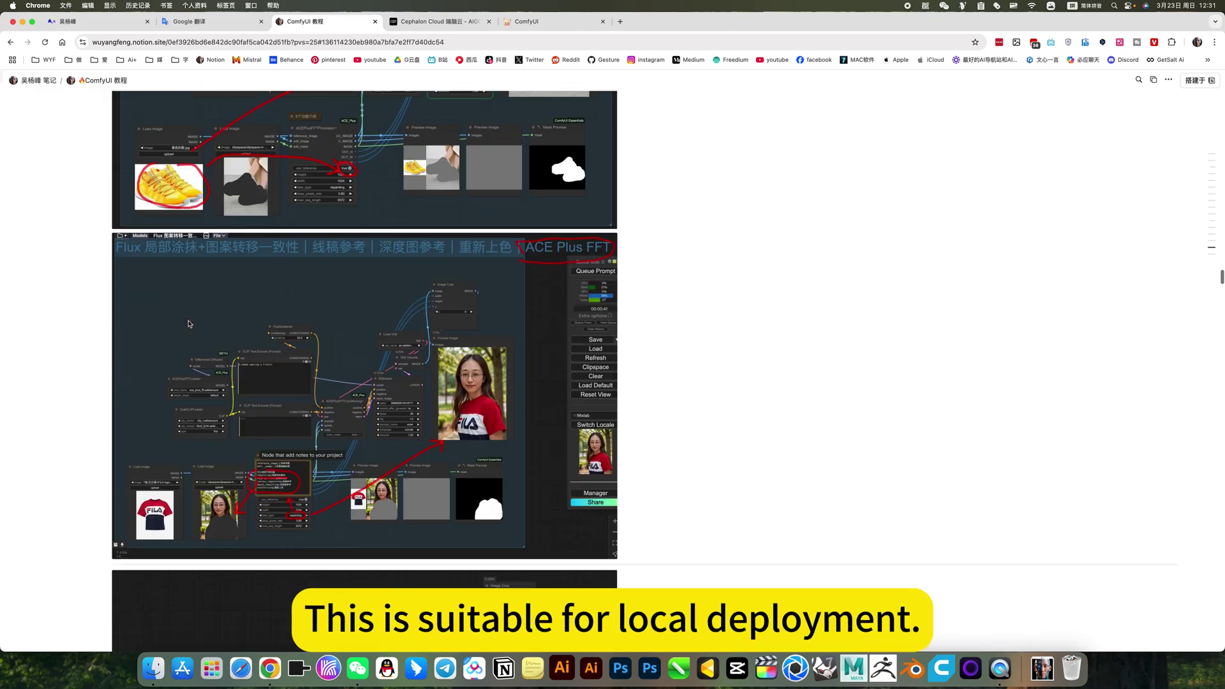
pyautogui.scroll(5, 189, 324)
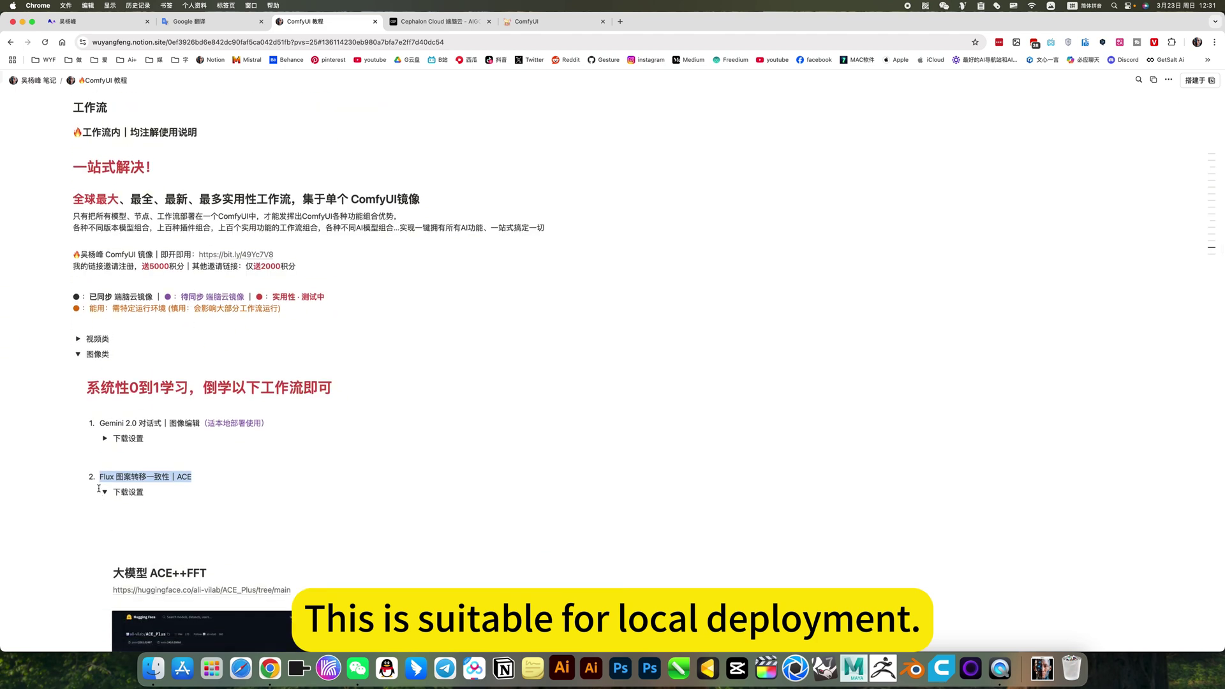
# - Collapse the 下载设置 section of the Flux 图案转移一致性 | ACE entry and return to the ComfyUI workflow
pyautogui.click(104, 491)
pyautogui.click(527, 24)
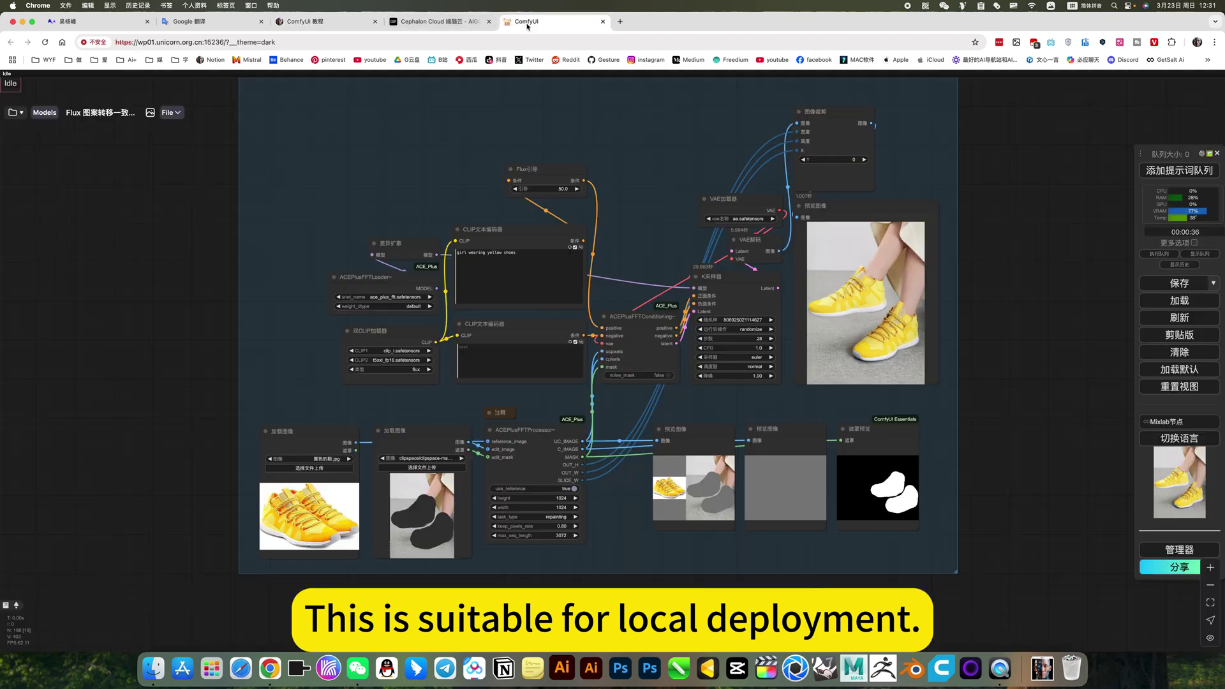
# - Look over the muted purple workflow group and the nodes of the Flux 局部涂抹+图案转移一致性 | ACE Plus FFT group below it
pyautogui.moveTo(172, 266); pyautogui.dragTo(182, 380)
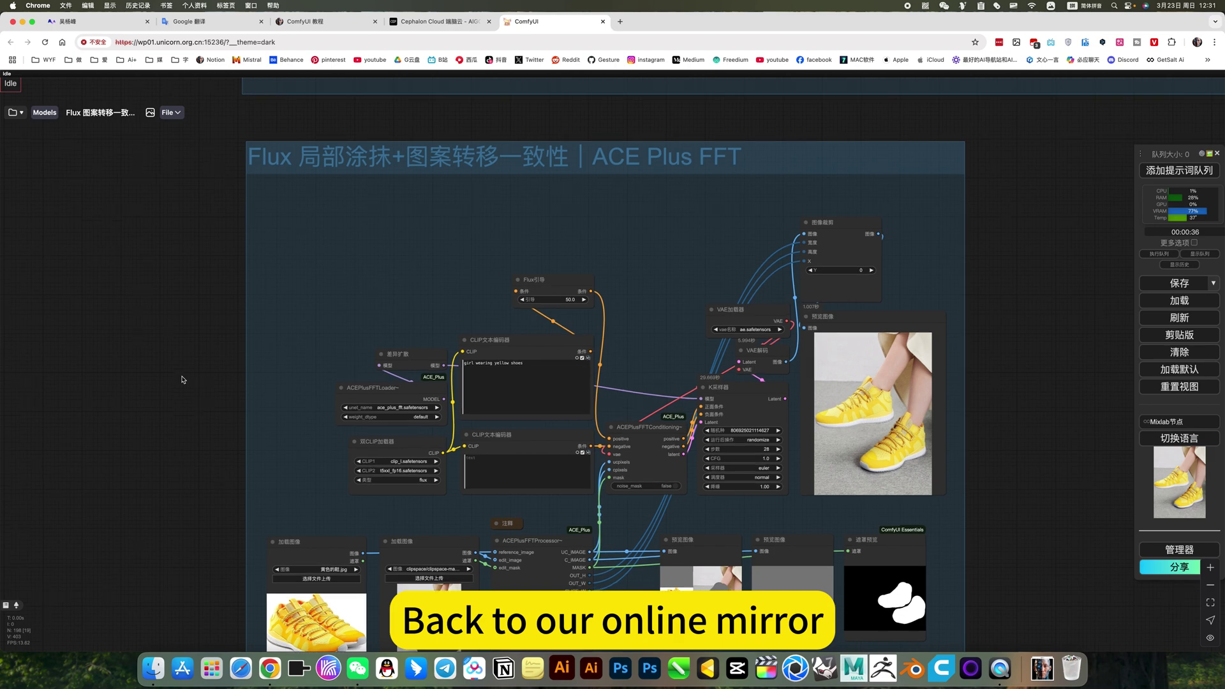
pyautogui.scroll(-7, 372, 313)
pyautogui.moveTo(862, 281); pyautogui.dragTo(725, 528)
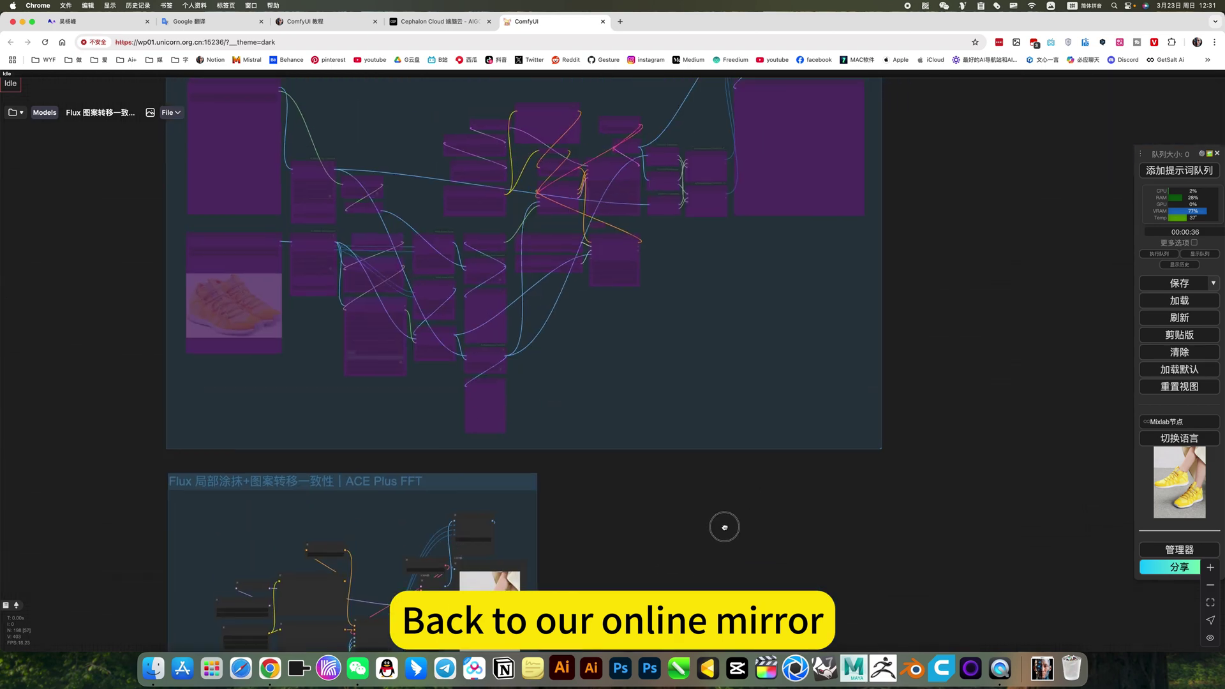
pyautogui.moveTo(857, 329); pyautogui.dragTo(892, 286)
pyautogui.scroll(10, 483, 425)
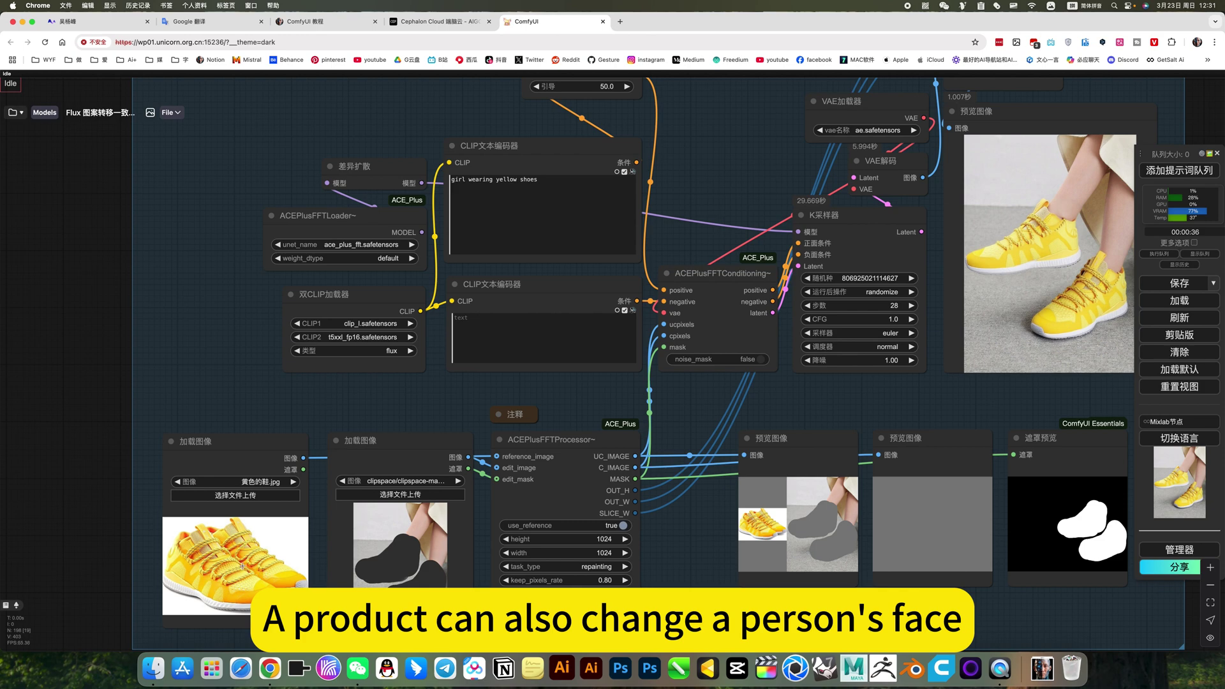
# - Switch use_reference on the ACEPlusFFTProcessor node to false and back to true
pyautogui.moveTo(447, 400); pyautogui.dragTo(335, 404)
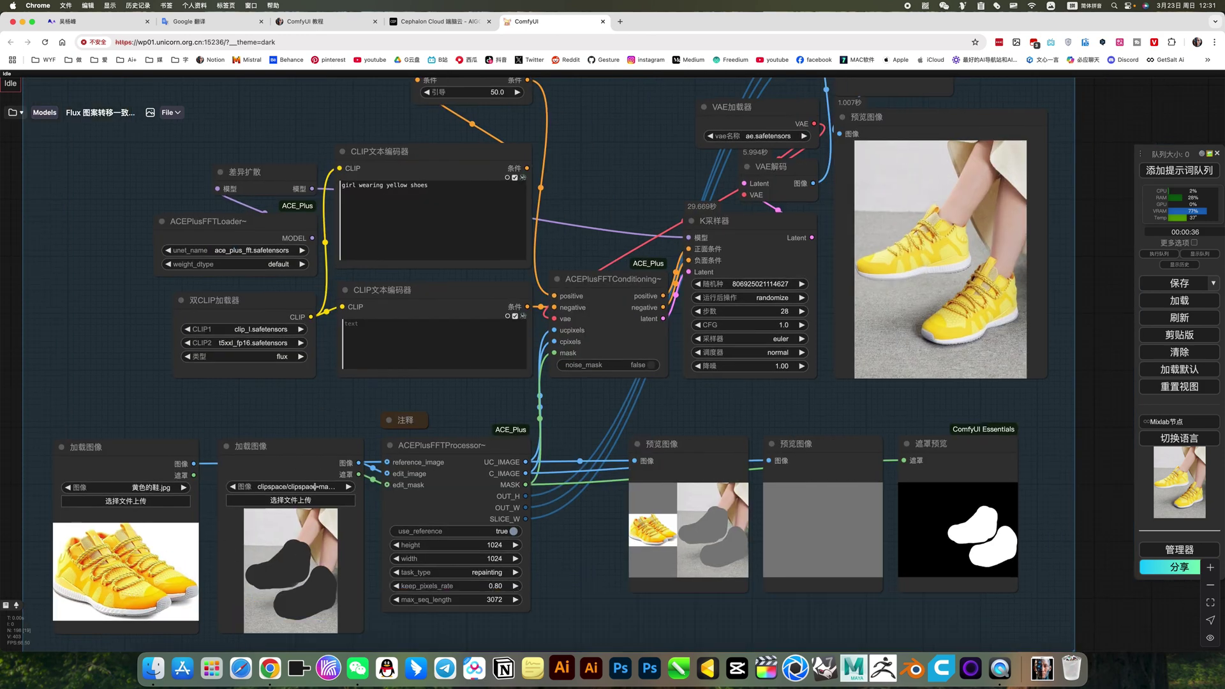
pyautogui.moveTo(582, 532); pyautogui.dragTo(622, 473)
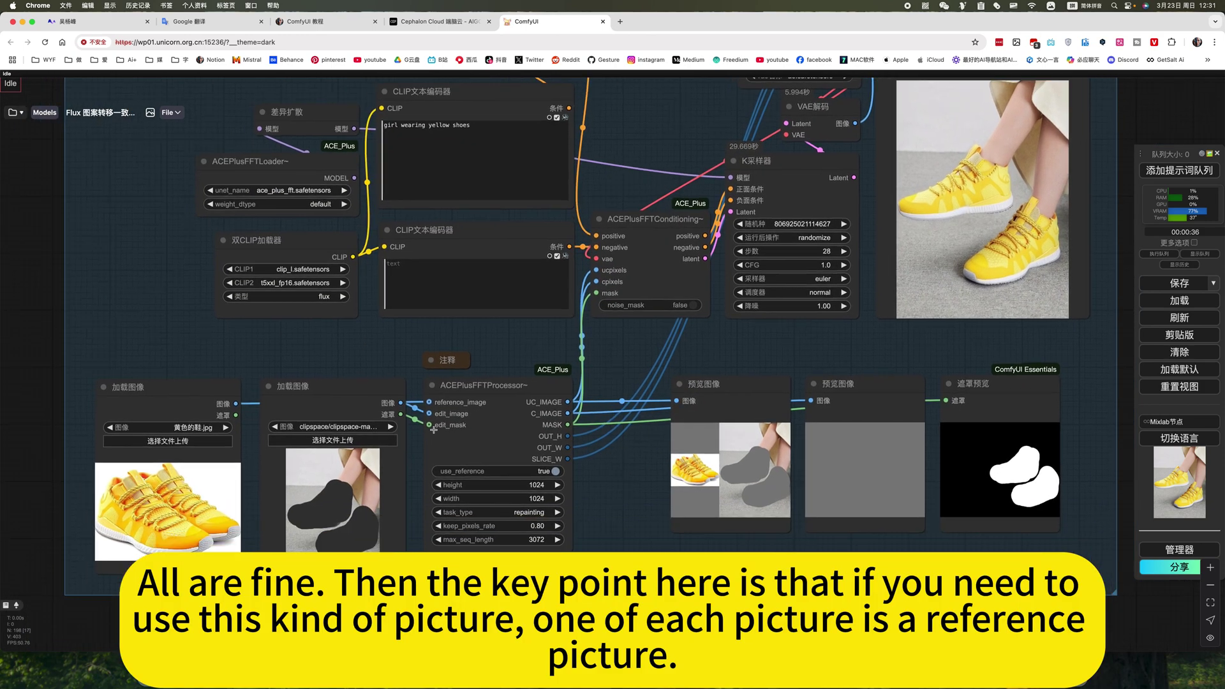
pyautogui.scroll(5, 419, 429)
pyautogui.moveTo(326, 328); pyautogui.dragTo(354, 317)
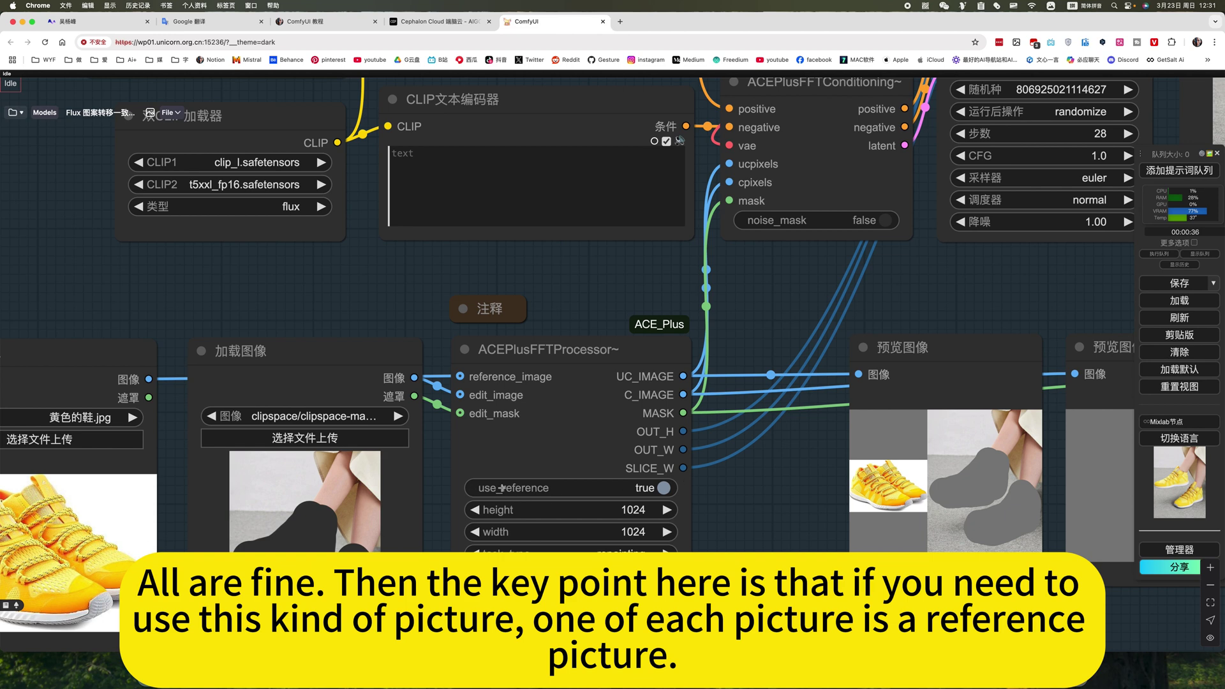
pyautogui.click(661, 489)
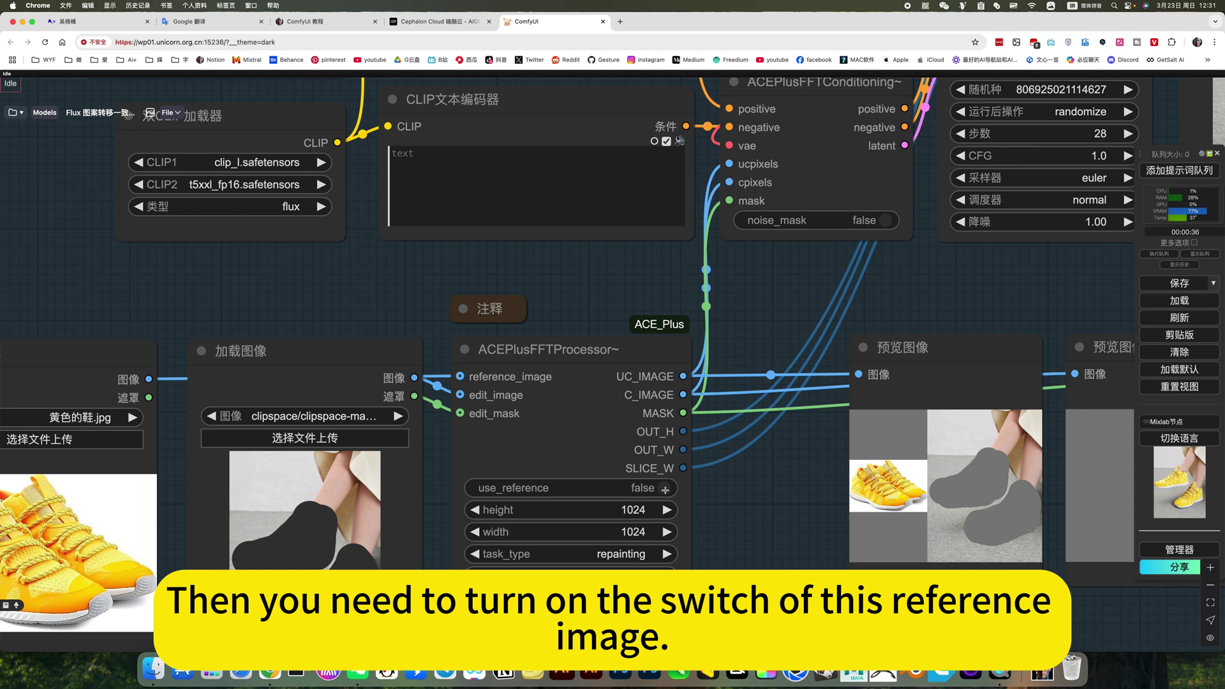
pyautogui.click(665, 490)
# - Expand the 注释 note, highlight its task options from no_preprocess to recolorizing, and collapse the note again
pyautogui.click(463, 308)
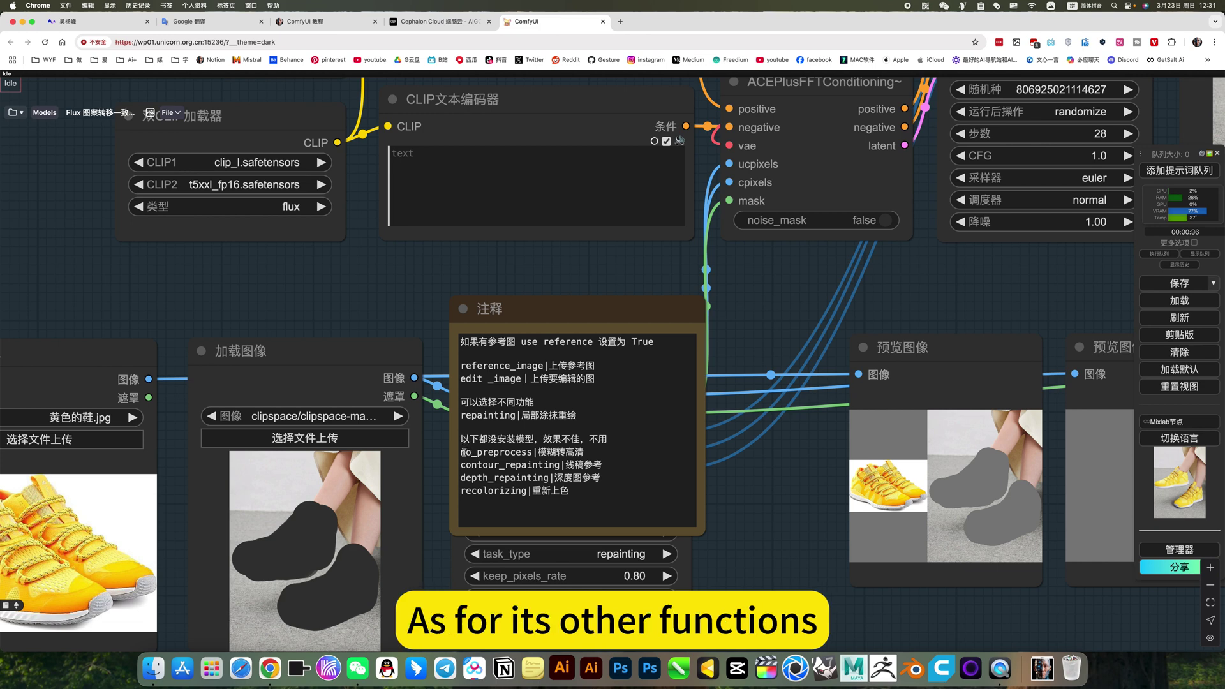
pyautogui.moveTo(461, 452); pyautogui.dragTo(540, 493)
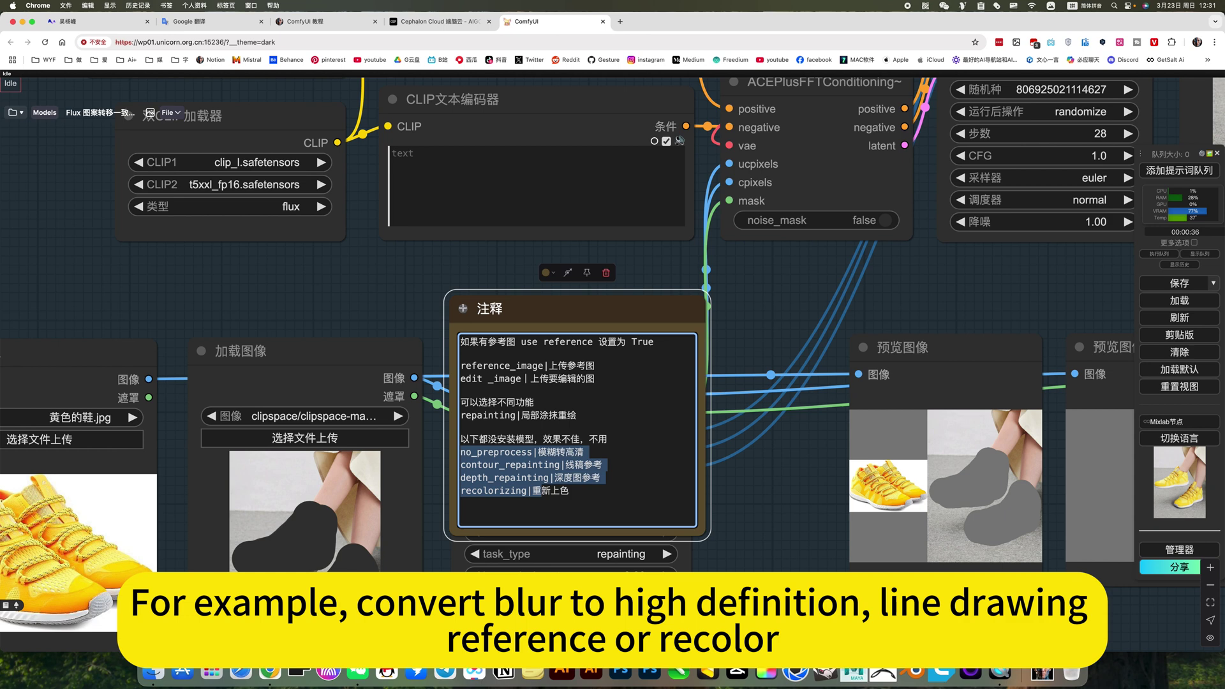
pyautogui.click(464, 308)
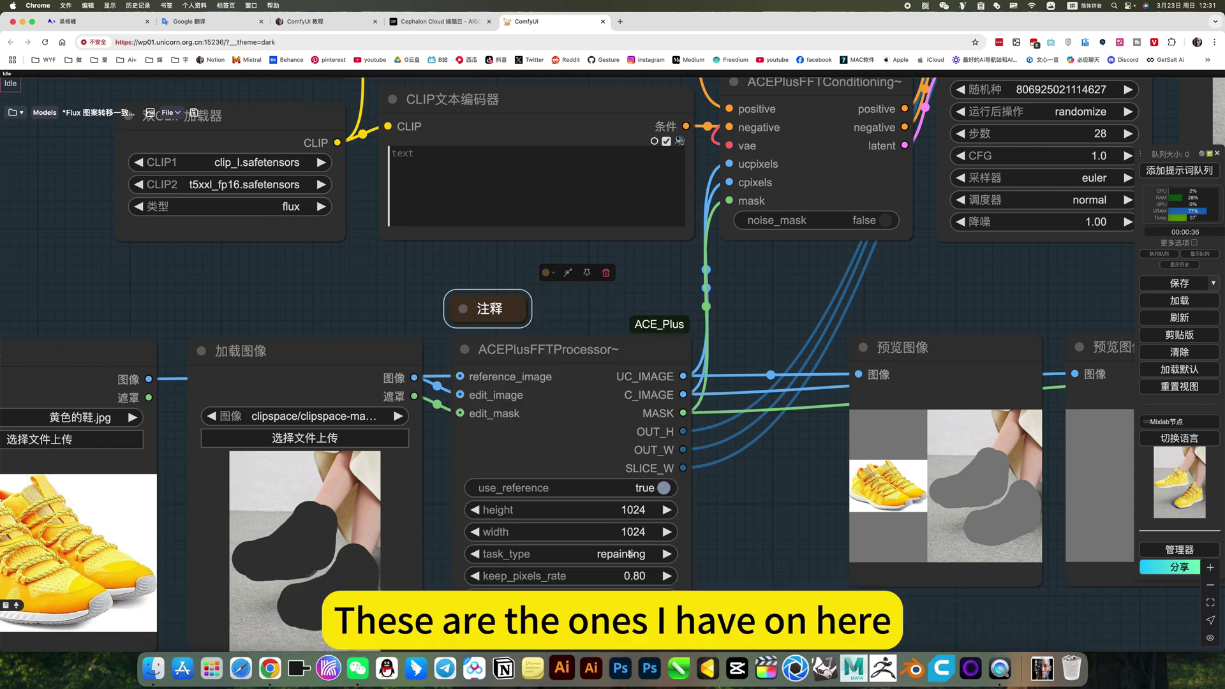
# - Check the available task_type options of the ACEPlusFFTProcessor node, leaving repainting selected
pyautogui.click(631, 554)
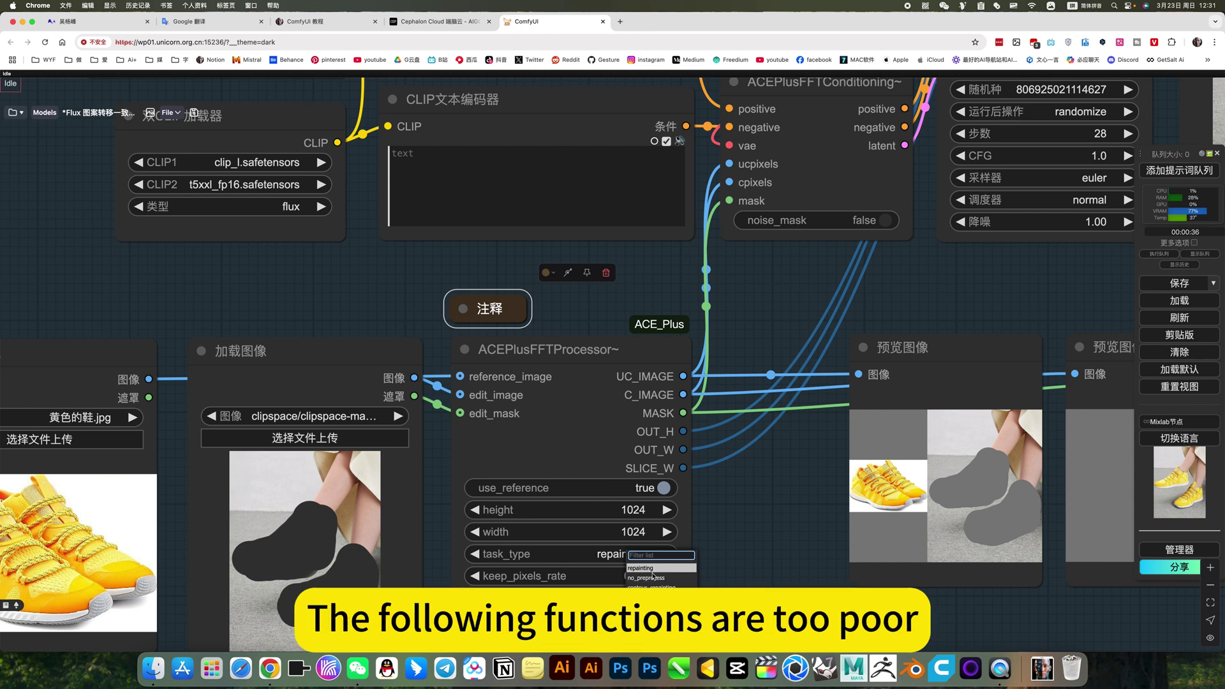
pyautogui.click(730, 569)
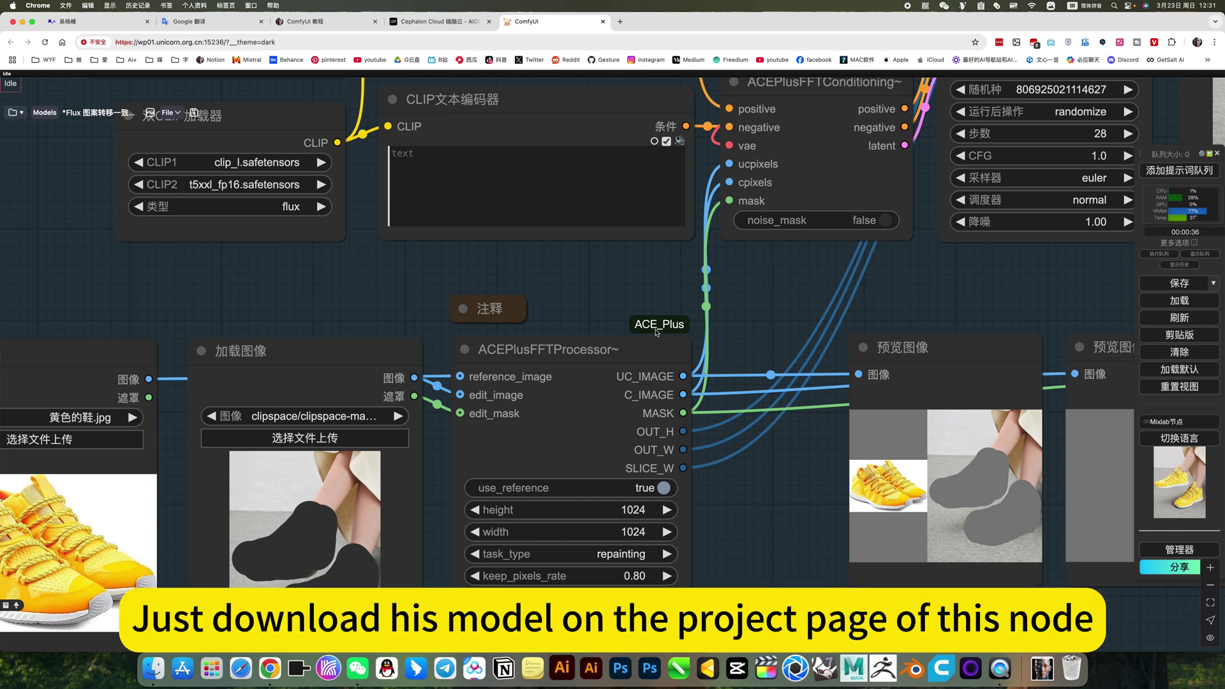
pyautogui.click(628, 556)
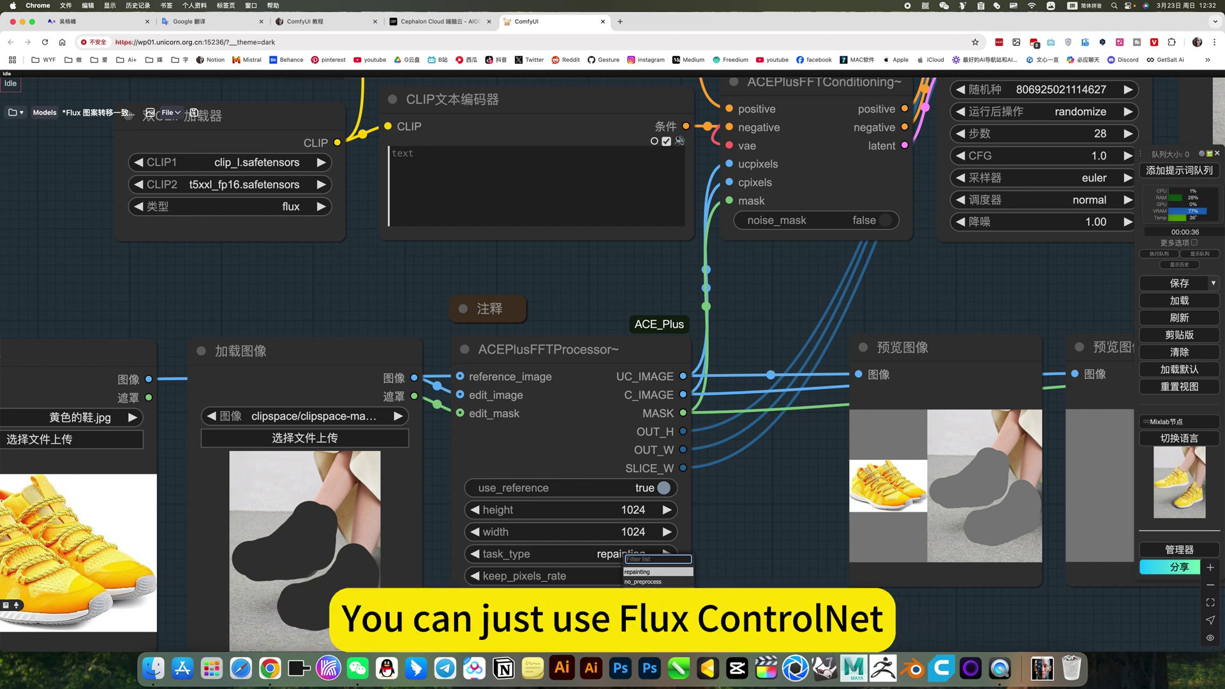
pyautogui.click(721, 583)
# - Inspect the ACEPlusFFTLoader's ace_plus_fft.safetensors model and the positive prompt in the upper CLIP text encoder
pyautogui.scroll(-5, 722, 584)
pyautogui.moveTo(514, 401); pyautogui.dragTo(480, 495)
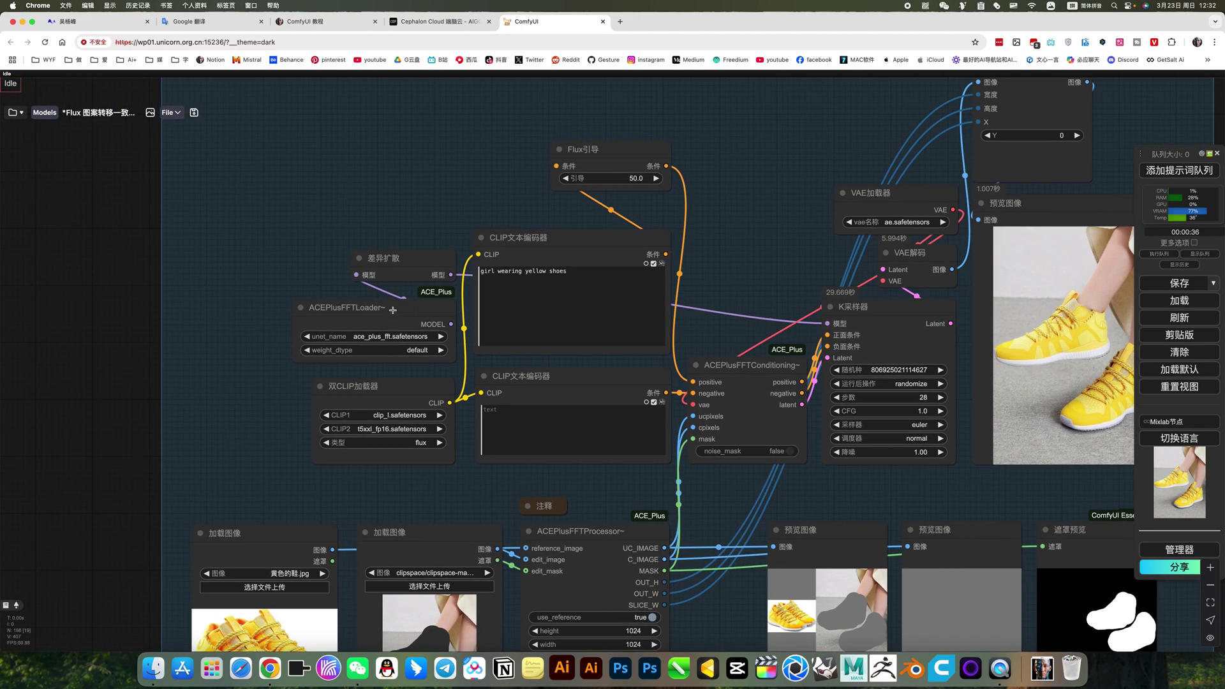
pyautogui.scroll(8, 392, 310)
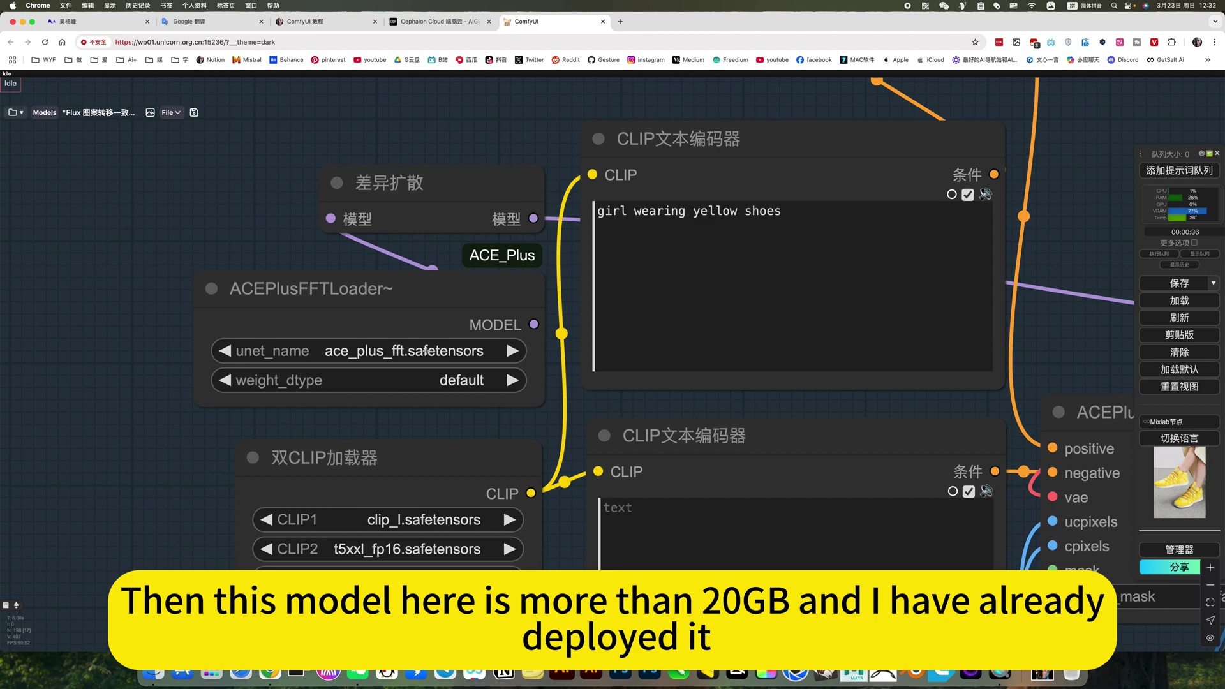
pyautogui.scroll(-10, 409, 297)
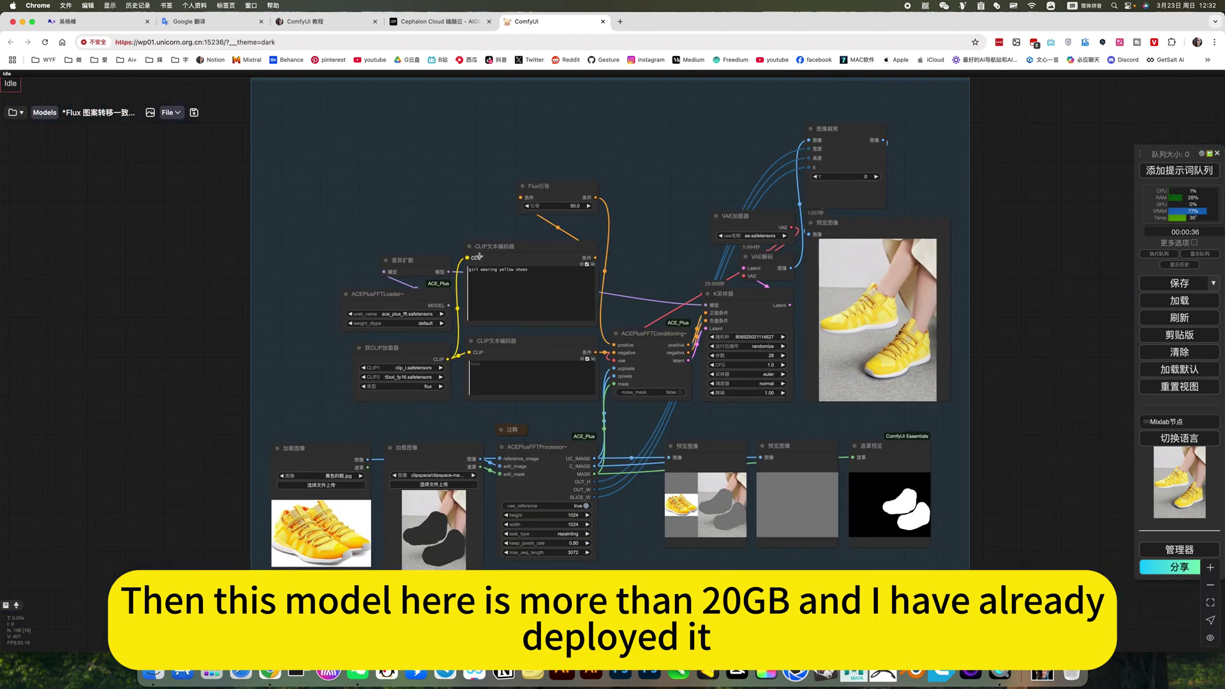
pyautogui.scroll(6, 476, 256)
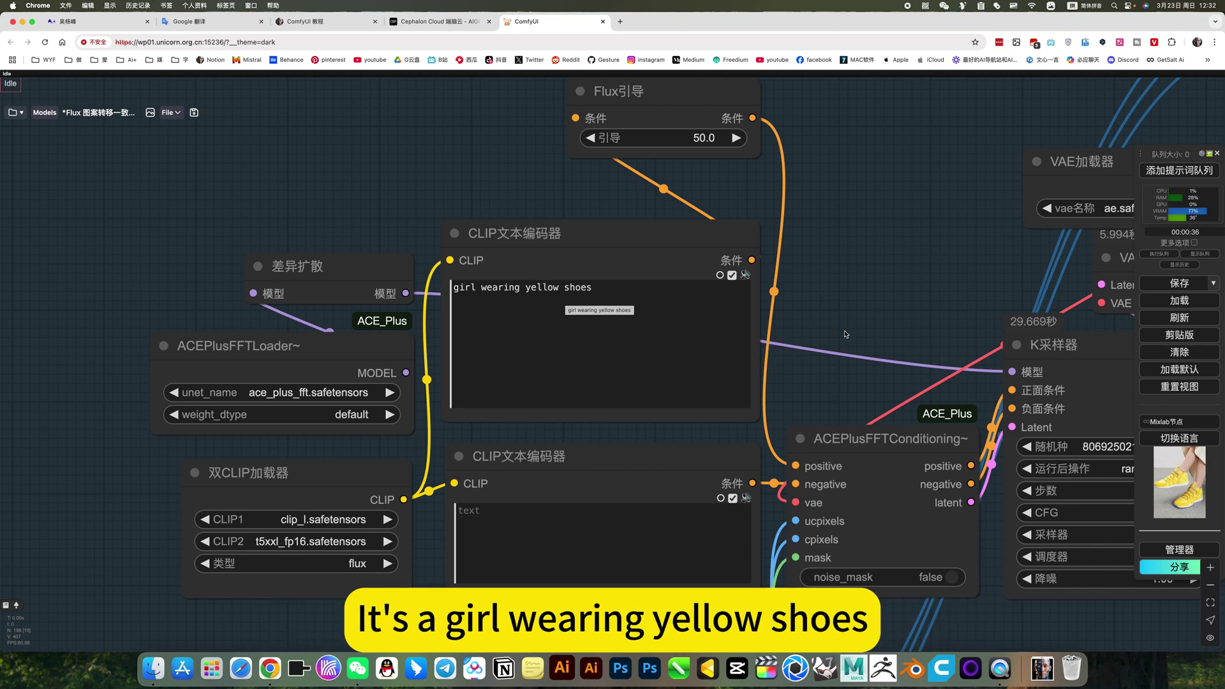
# - Examine the generated yellow-shoes image in the output preview and bring both workflow groups into view
pyautogui.scroll(-5, 839, 332)
pyautogui.moveTo(948, 463); pyautogui.dragTo(779, 418)
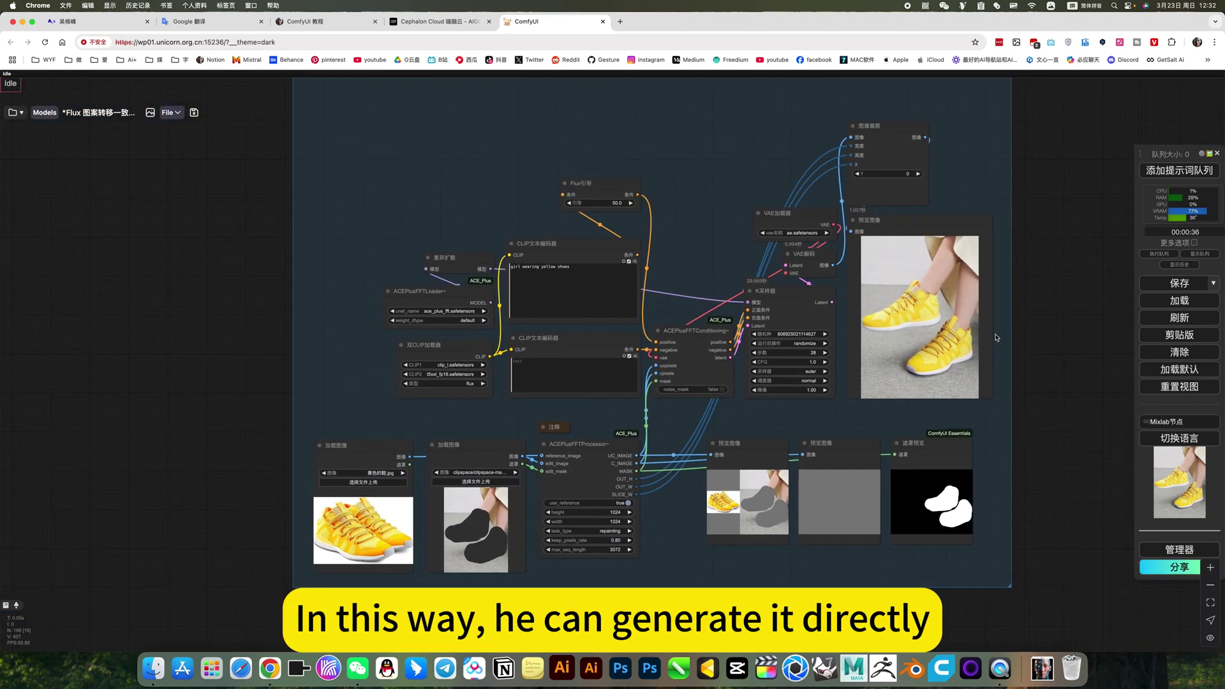
pyautogui.scroll(5, 997, 338)
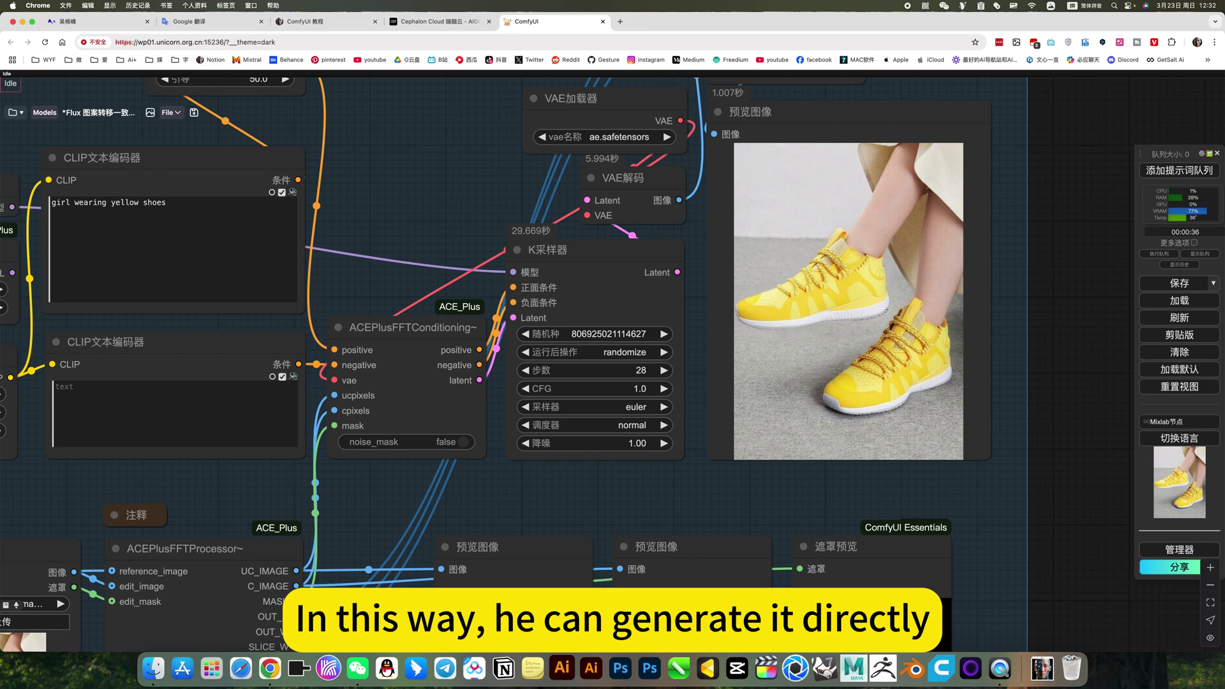
pyautogui.scroll(-3, 887, 310)
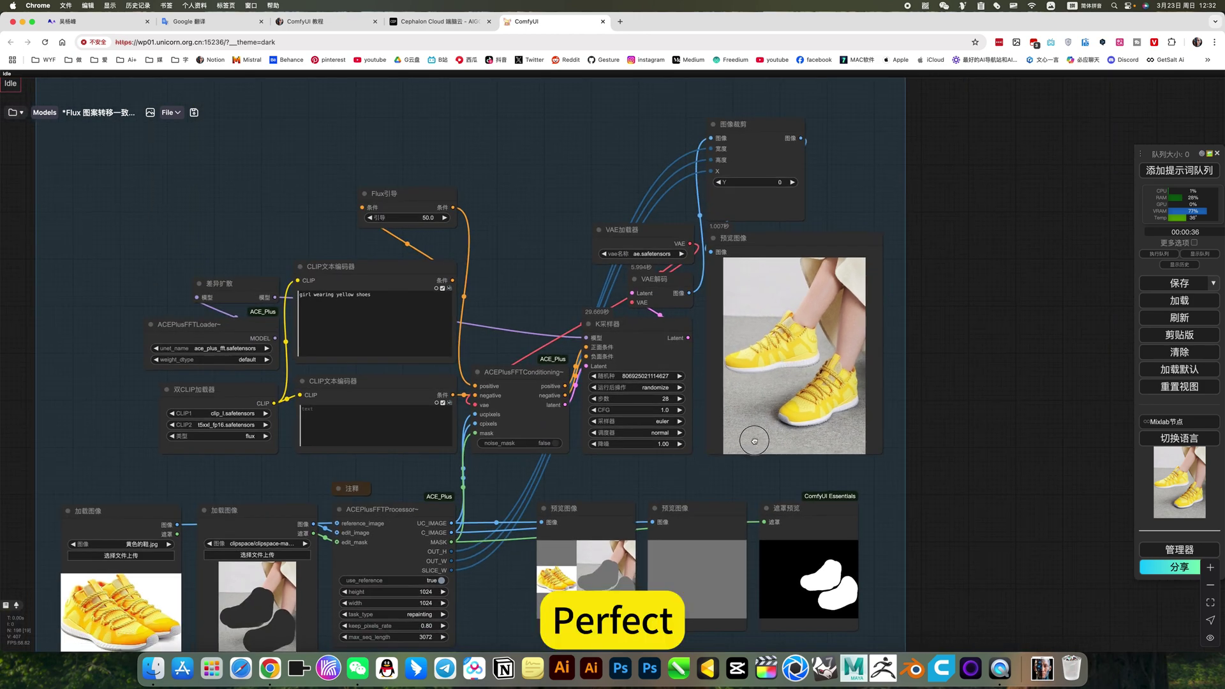
pyautogui.scroll(-5, 754, 441)
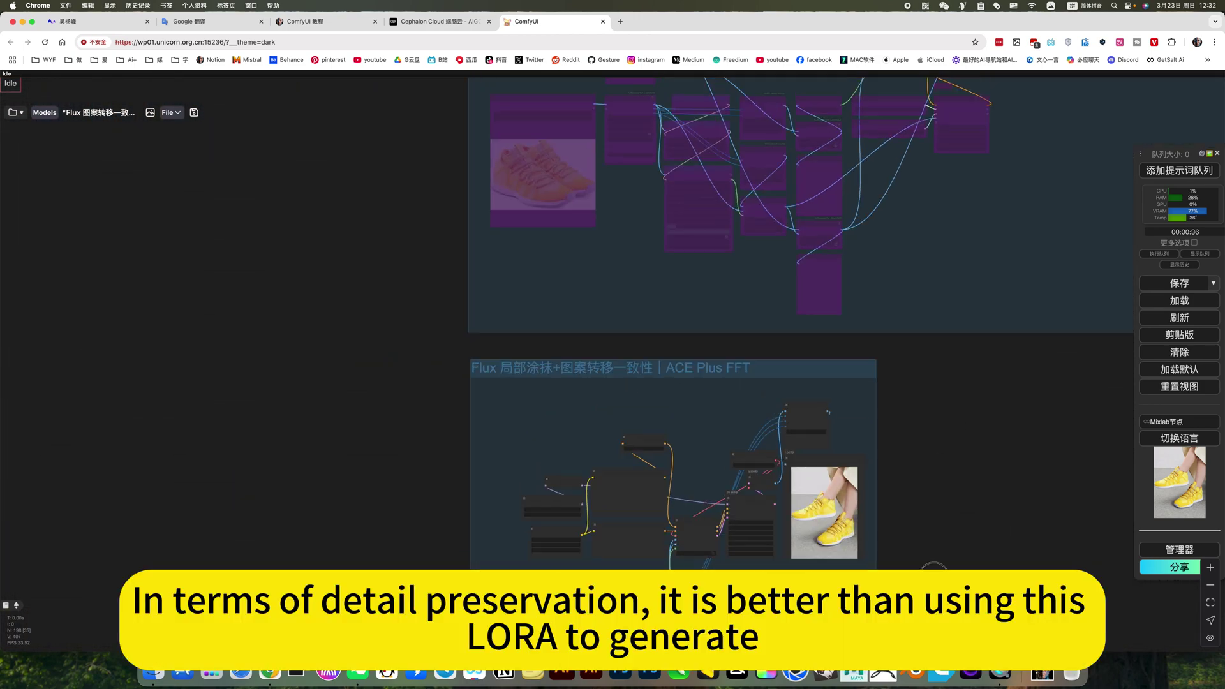
# - Compare the bypassed purple workflow group with the Flux ACE Plus FFT group beneath it
pyautogui.moveTo(666, 79); pyautogui.dragTo(649, 248)
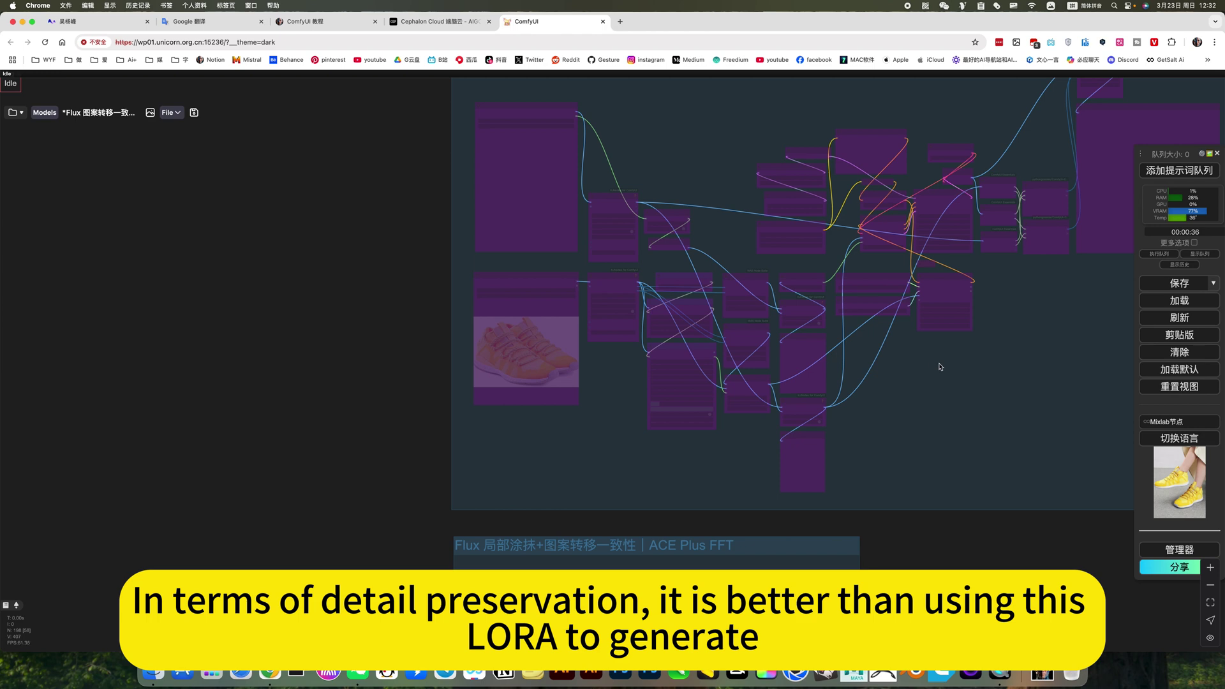
pyautogui.moveTo(967, 396); pyautogui.dragTo(907, 205)
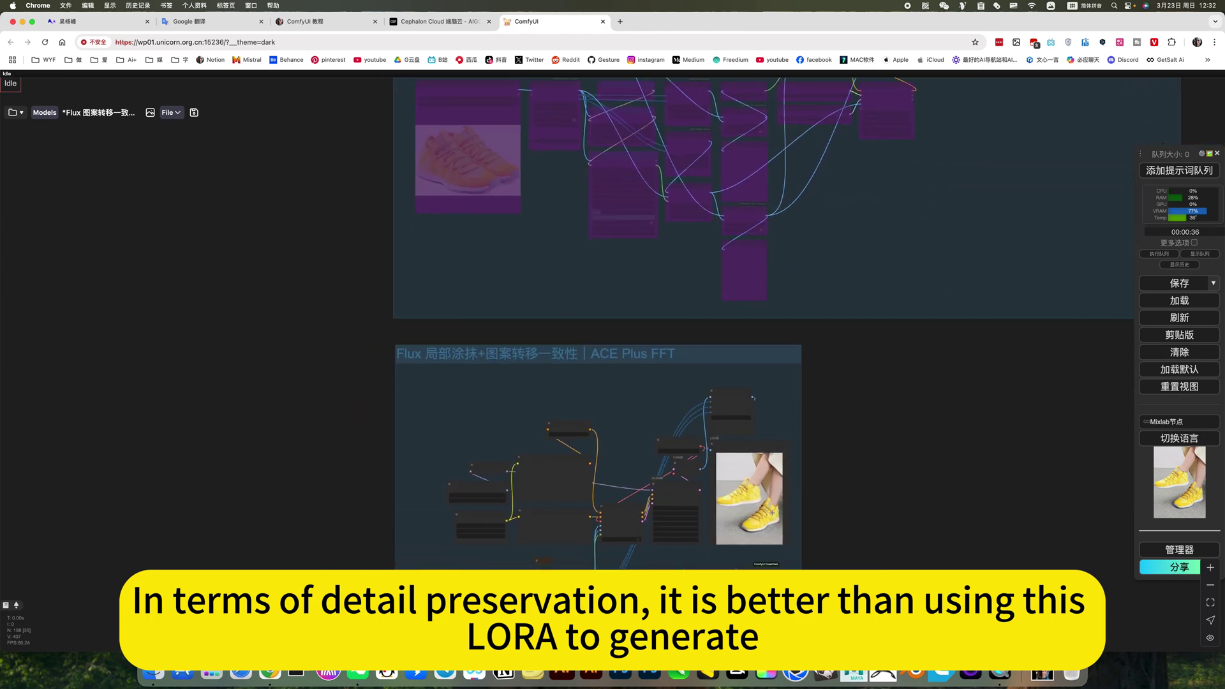
pyautogui.moveTo(884, 521); pyautogui.dragTo(951, 400)
# - Examine the ACE Plus FFT group's model loaders, text encoders, sampler, input images and generated yellow-shoes preview
pyautogui.scroll(7, 567, 387)
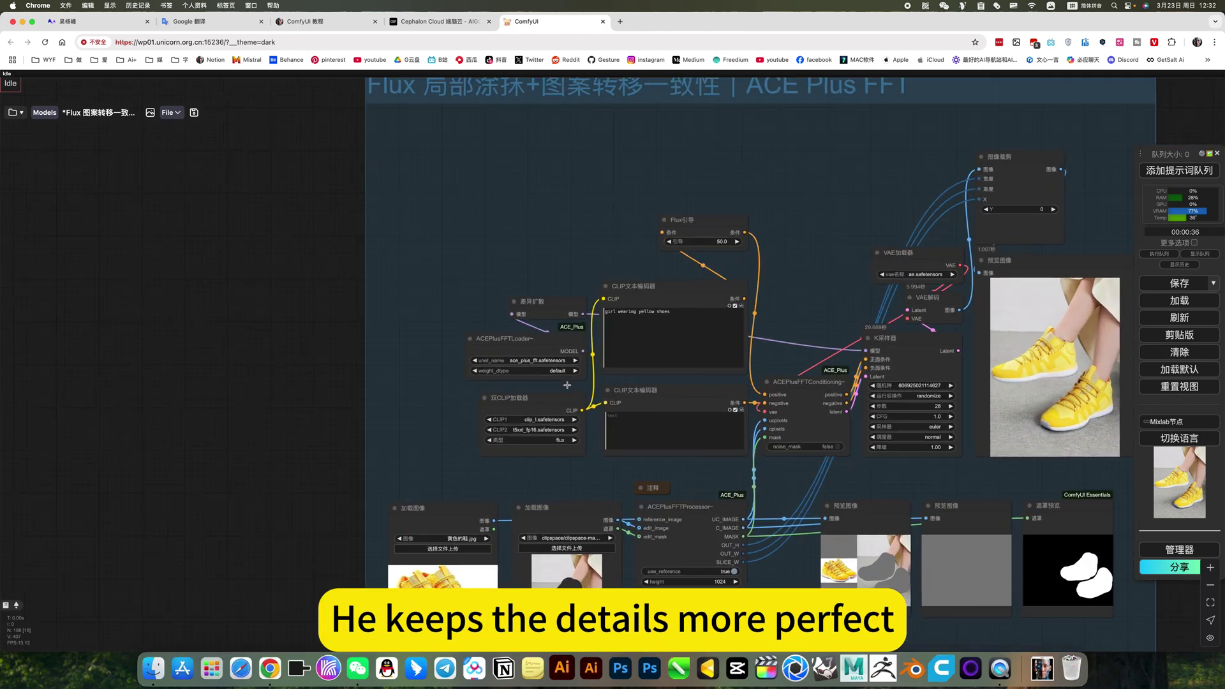
pyautogui.scroll(3, 566, 385)
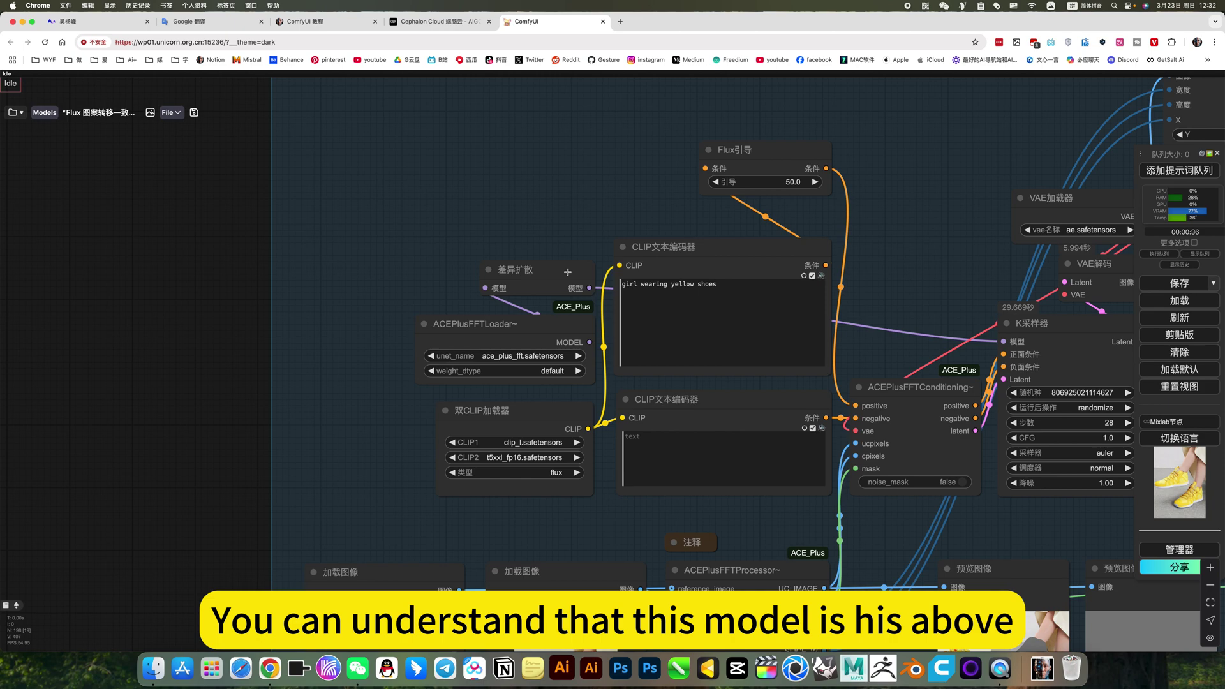
pyautogui.scroll(-5, 567, 272)
pyautogui.moveTo(731, 246); pyautogui.dragTo(684, 241)
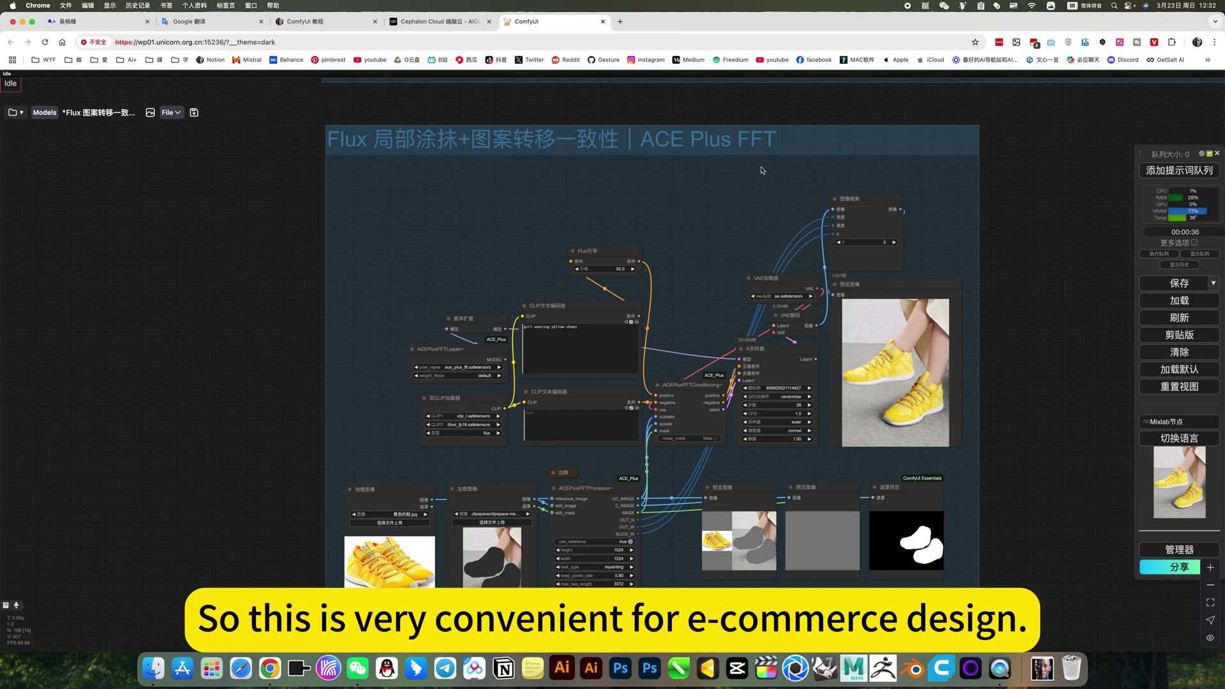
pyautogui.scroll(3, 670, 294)
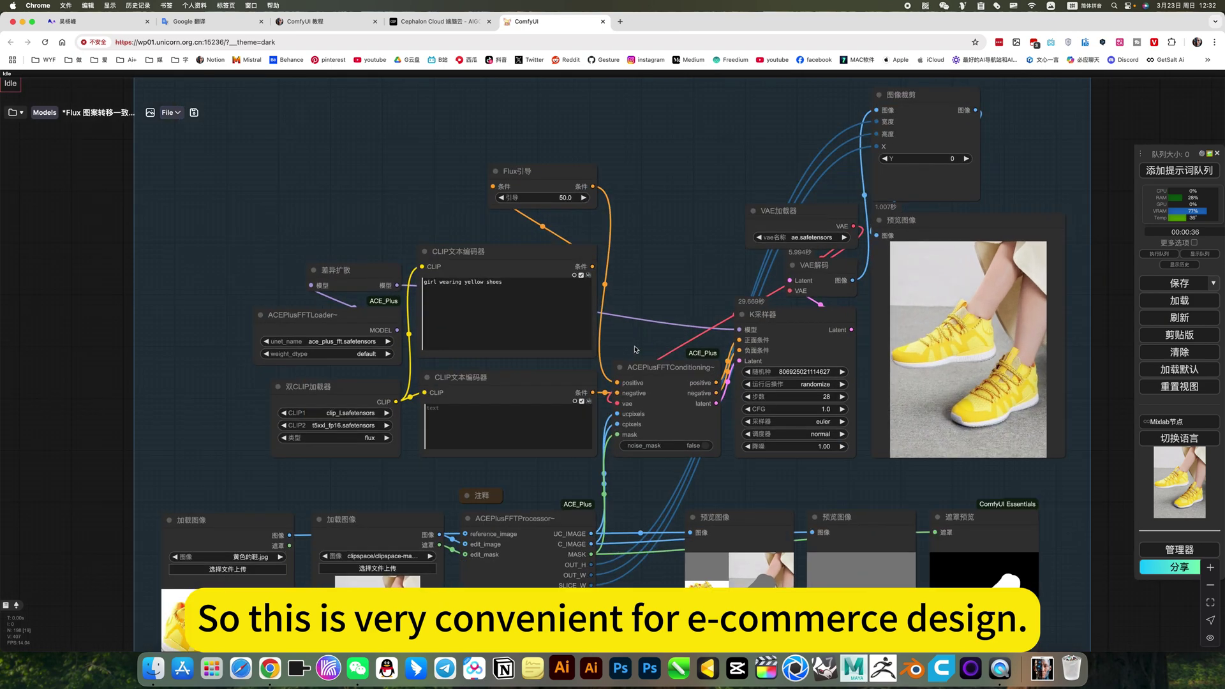
pyautogui.scroll(-2, 664, 316)
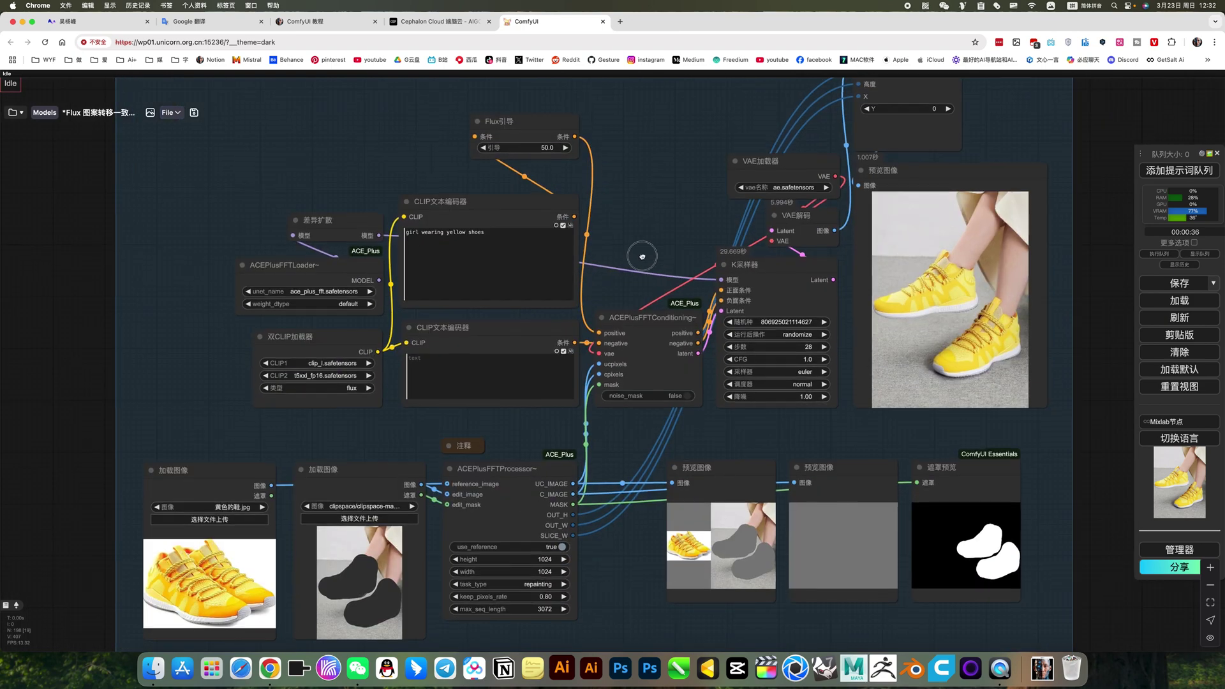